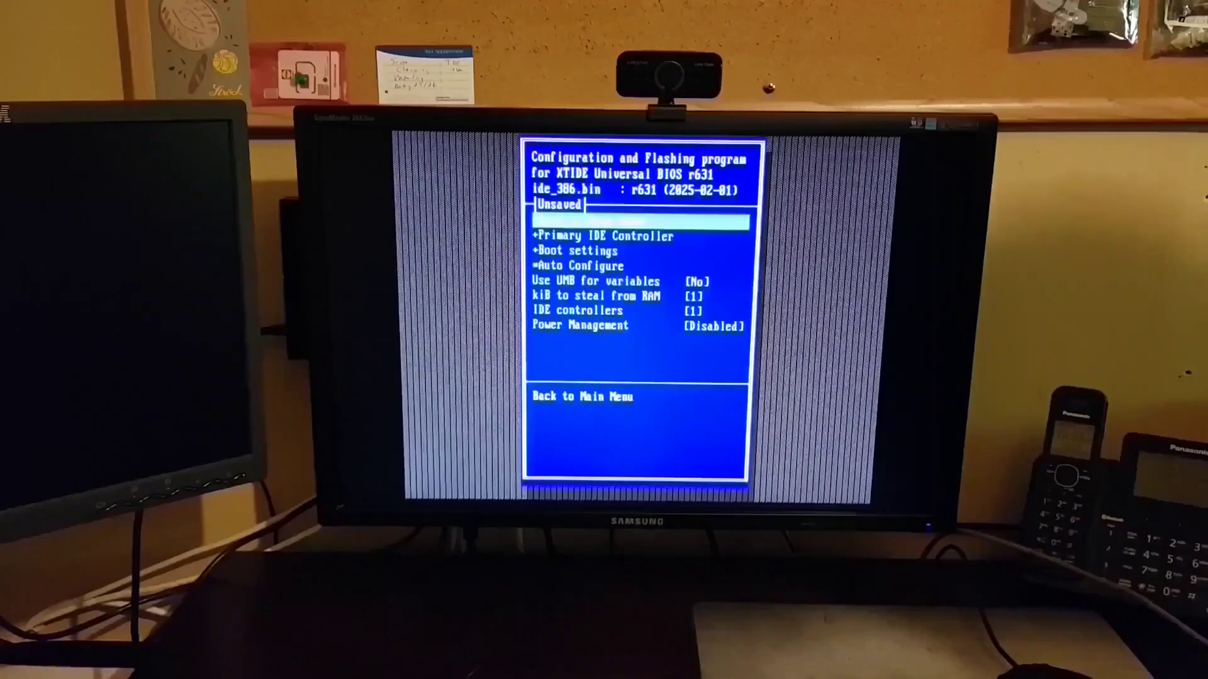
- Choose 'Save BIOS back to original file' to write ide_386.bin, then exit XTIDECFG to DOS
{"action": "key", "text": "Return"}
{"action": "key", "text": "Down"}
{"action": "key", "text": "Down"}
{"action": "key", "text": "Down"}
{"action": "key", "text": "Down"}
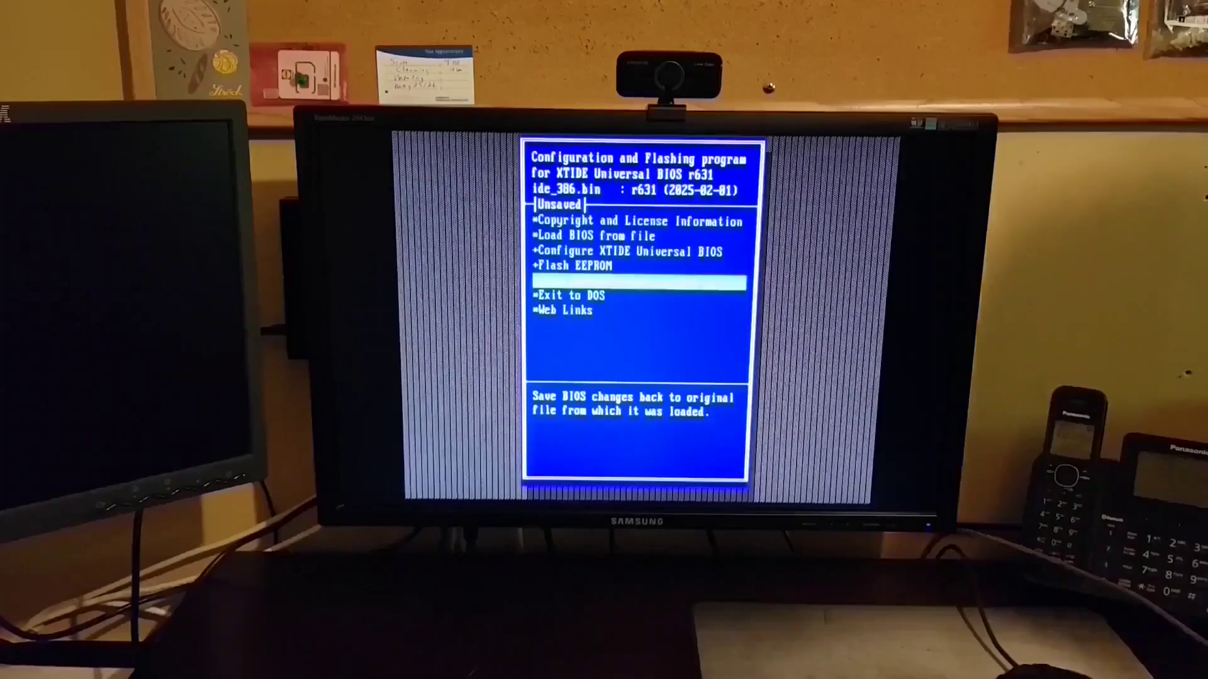
{"action": "key", "text": "Return"}
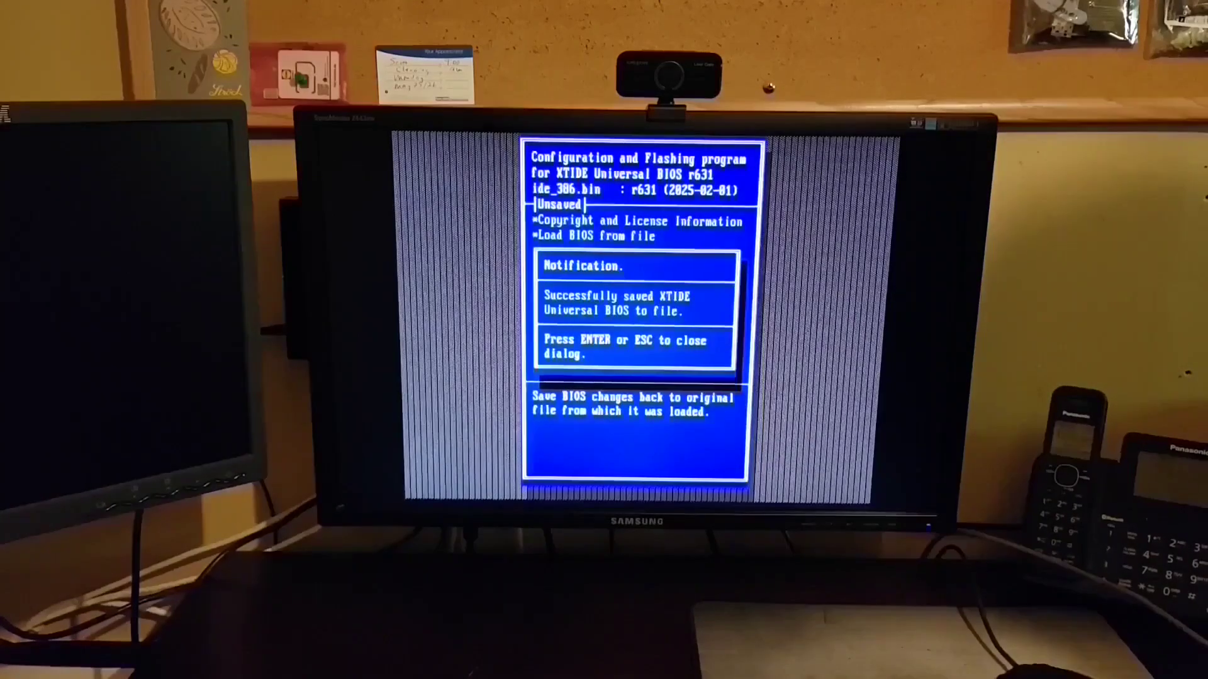
{"action": "key", "text": "Escape"}
{"action": "key", "text": "Escape"}
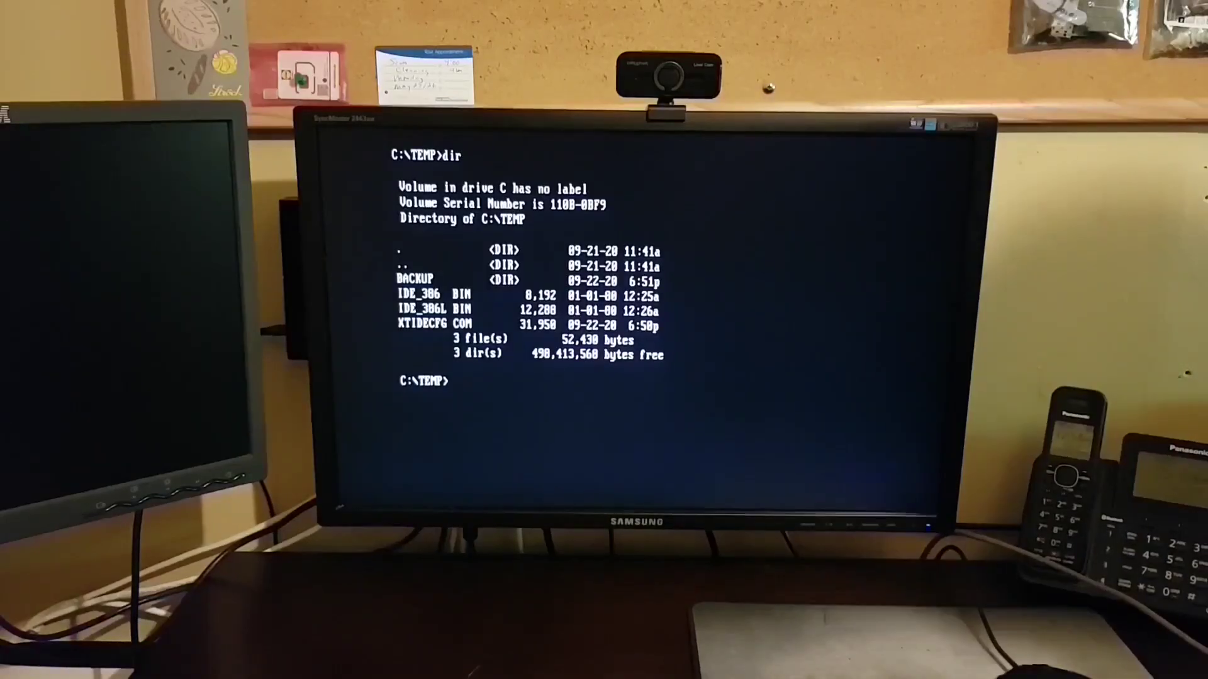
- List the .bin files in C:\TEMP\BACKUP with dir backup\*.bin
{"action": "type", "text": "dir backup\\"}
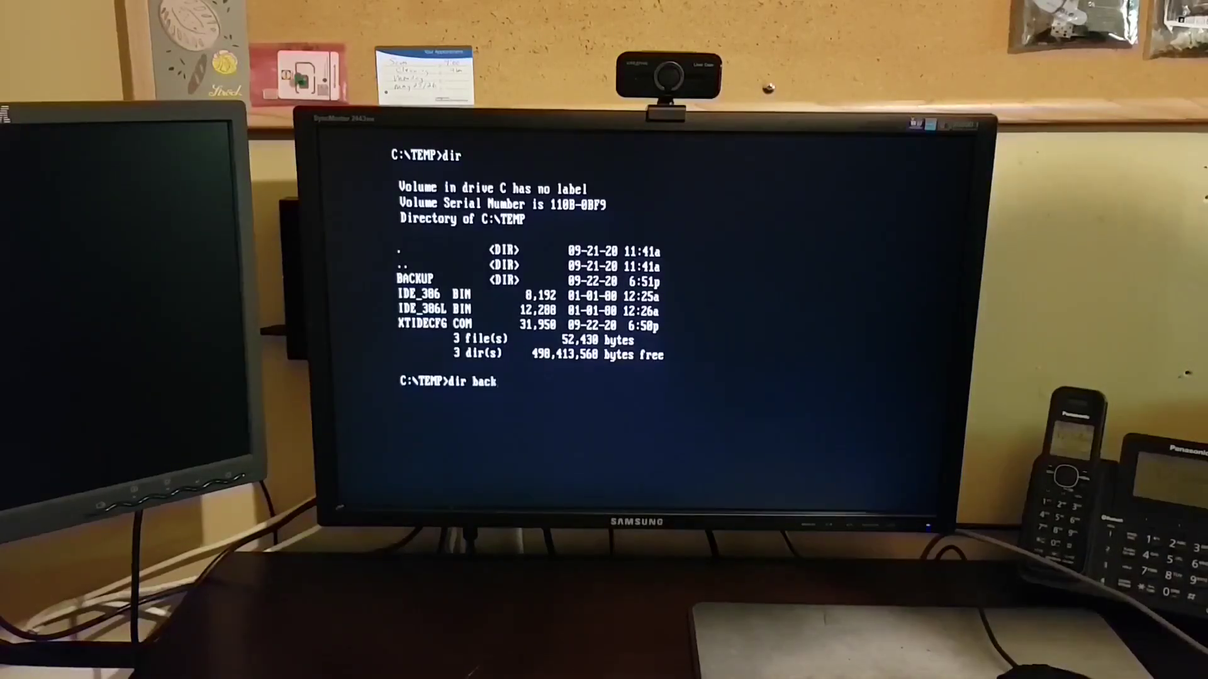
{"action": "type", "text": "*.bin"}
{"action": "key", "text": "Return"}
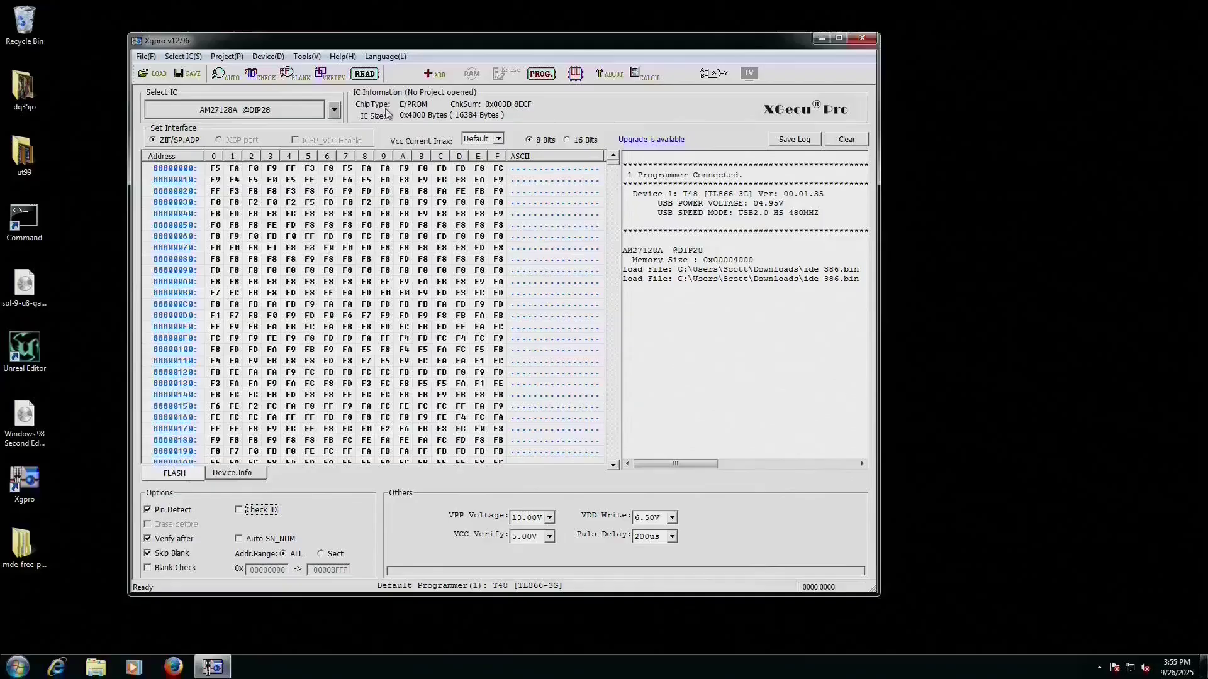
- Read the AM27128A EPROM contents into the buffer
{"action": "left_click", "coordinate": [364, 74]}
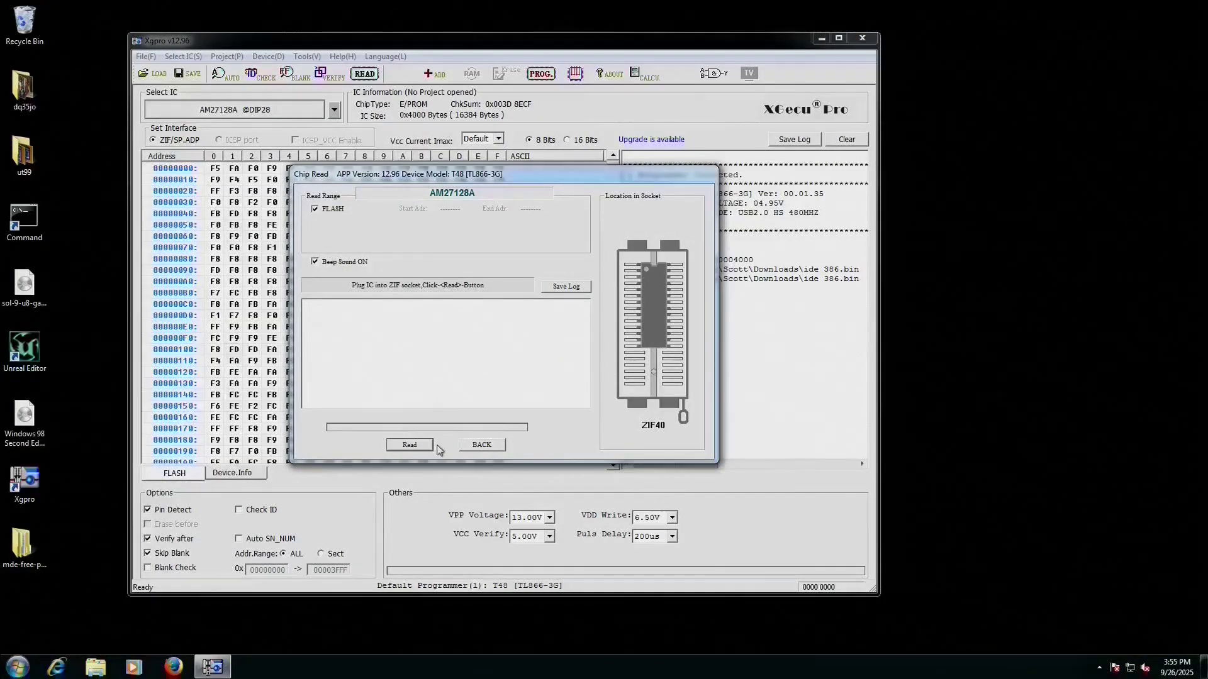
{"action": "left_click", "coordinate": [421, 448]}
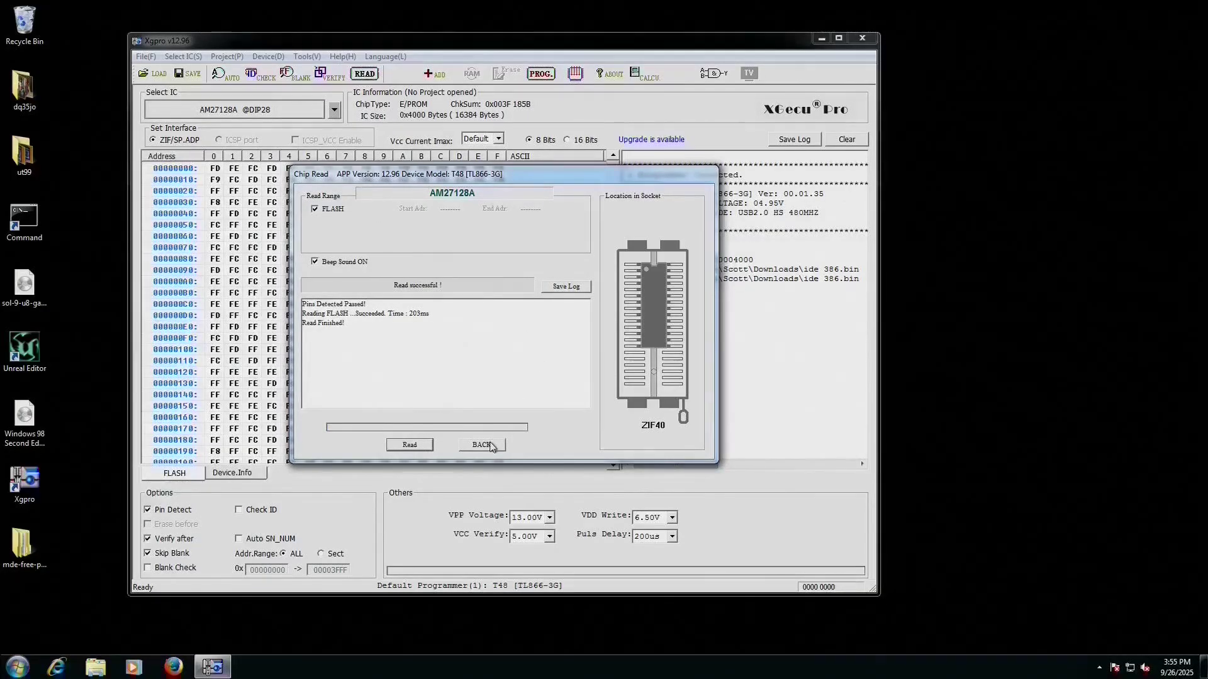
{"action": "left_click", "coordinate": [481, 445]}
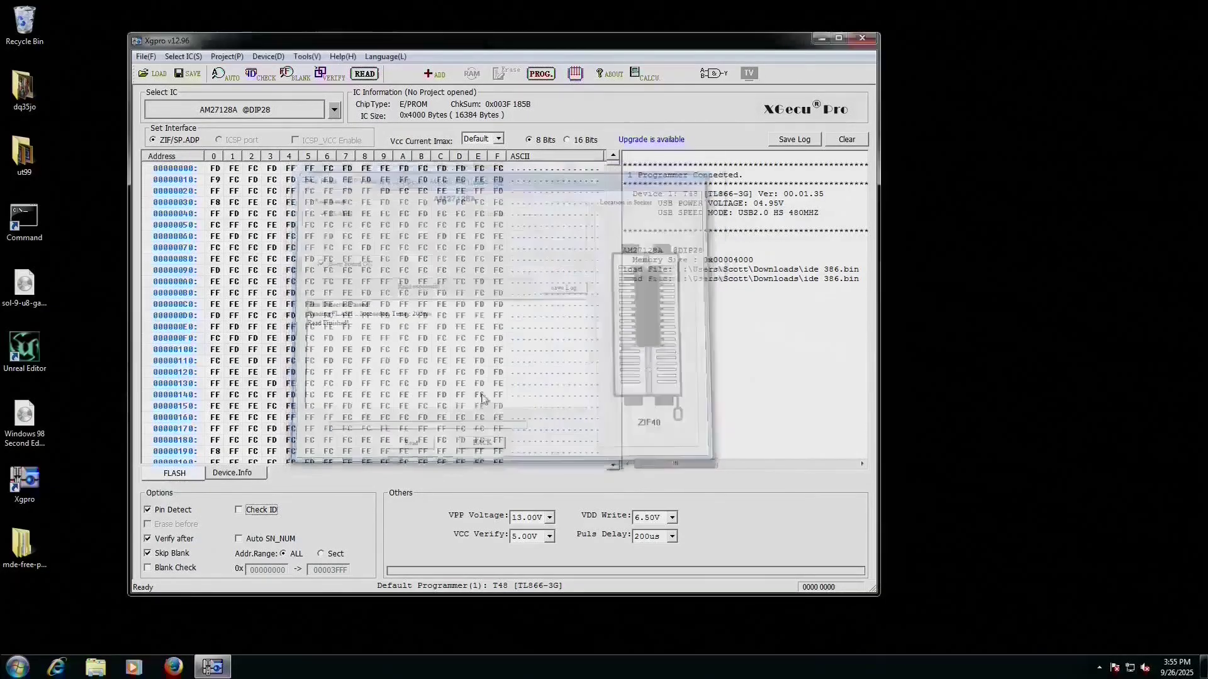
- Run a blank check on the AM27128A, which fails because the chip still holds data
{"action": "left_click", "coordinate": [269, 57]}
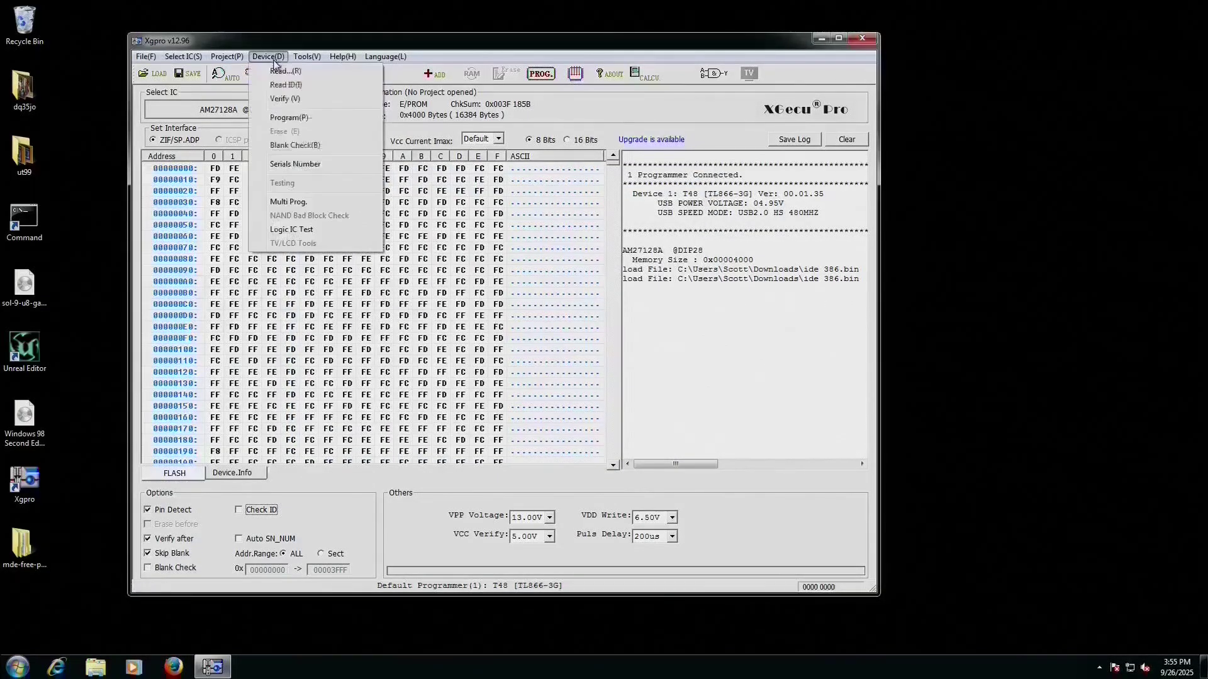
{"action": "left_click", "coordinate": [295, 146]}
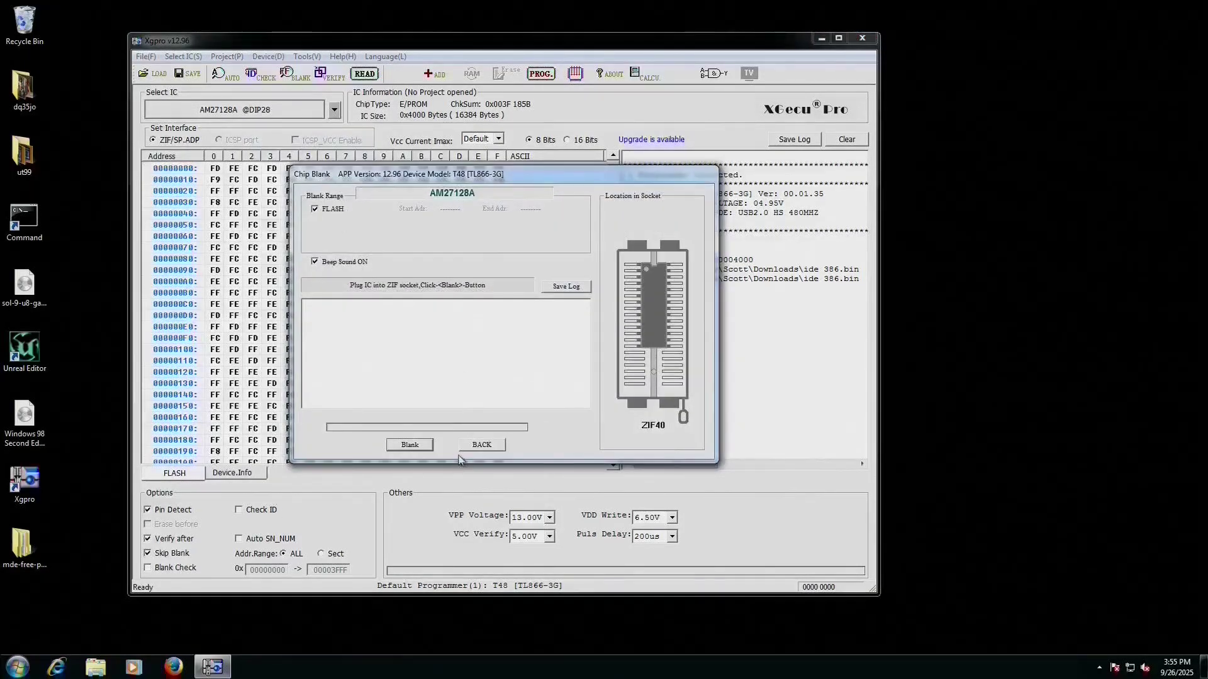
{"action": "left_click", "coordinate": [430, 445]}
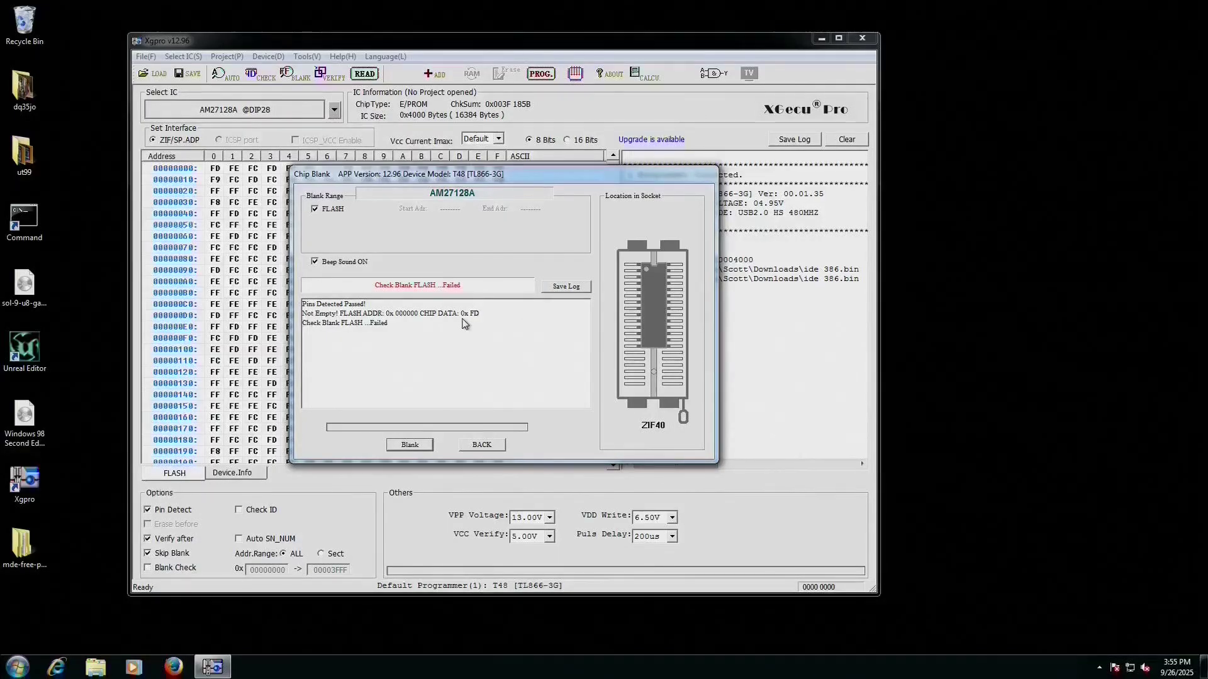
{"action": "left_click", "coordinate": [484, 444]}
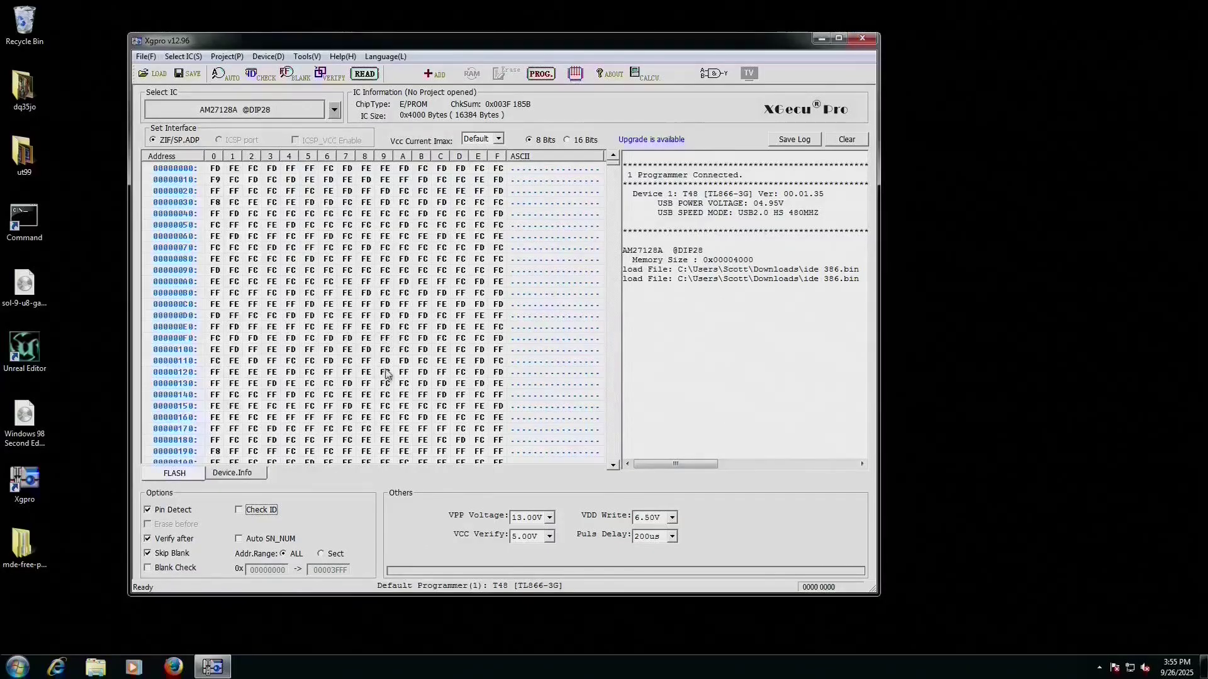
{"action": "scroll", "coordinate": [296, 437], "scroll_direction": "down", "scroll_amount": 9}
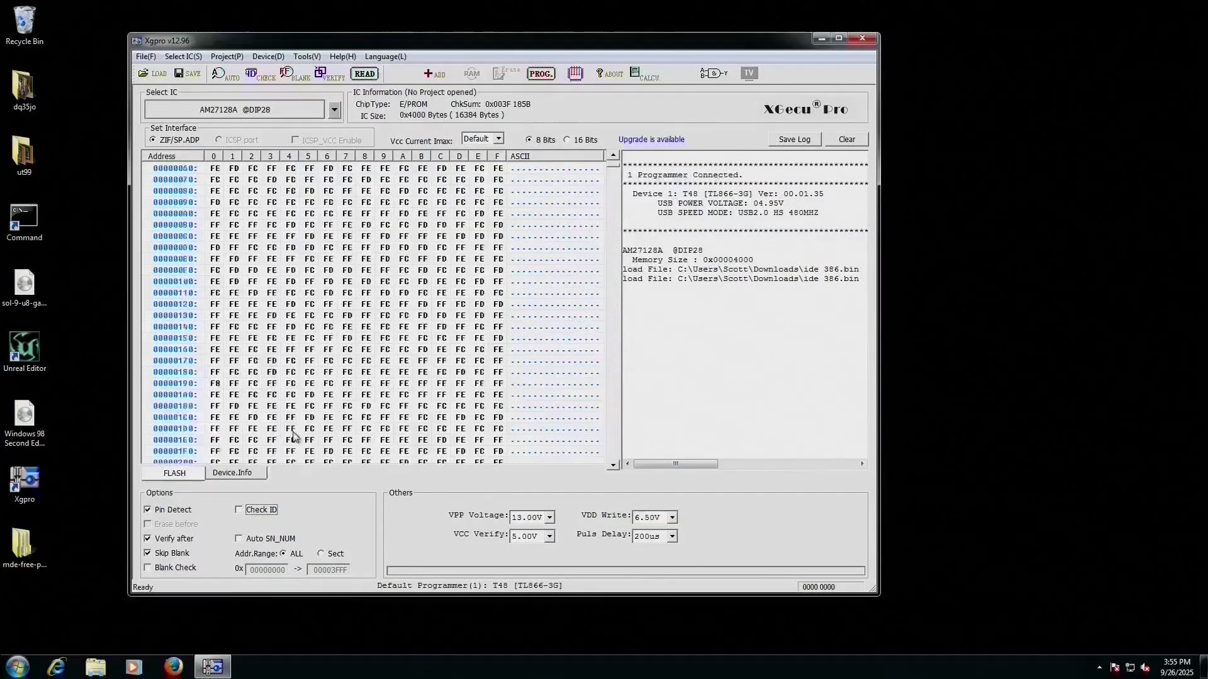
{"action": "scroll", "coordinate": [293, 435], "scroll_direction": "up", "scroll_amount": 9}
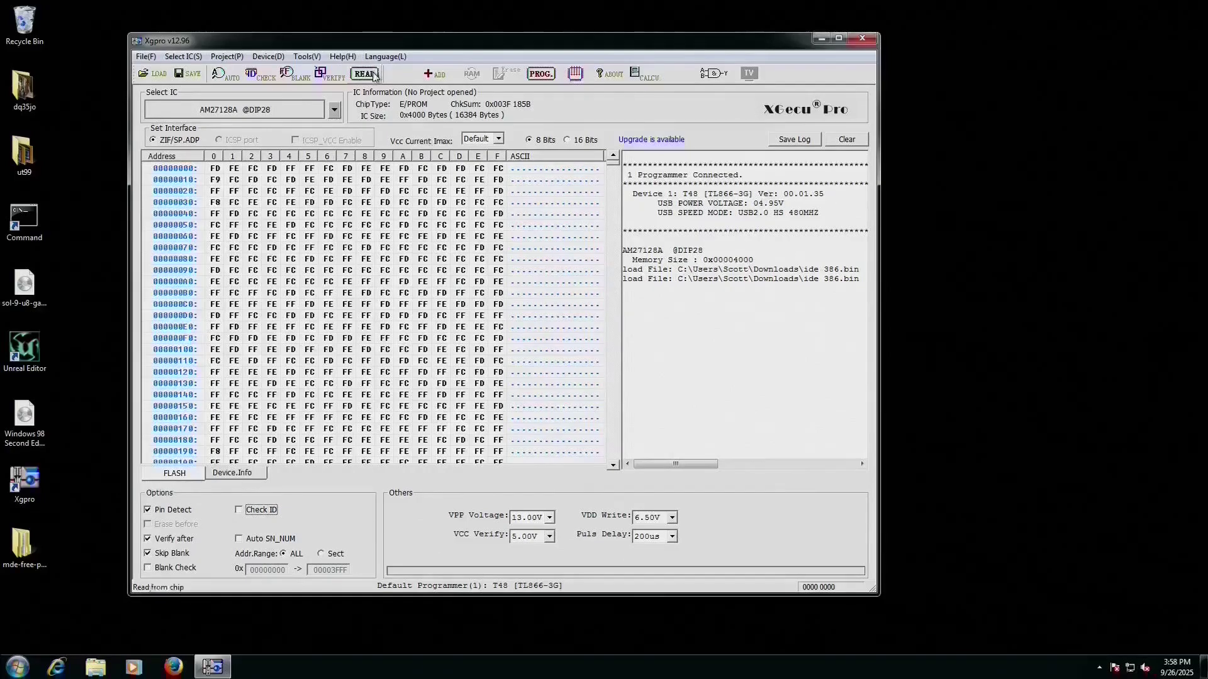
- Re-read the erased AM27128A so the buffer shows all FF bytes
{"action": "left_click", "coordinate": [368, 74]}
{"action": "left_click", "coordinate": [412, 447]}
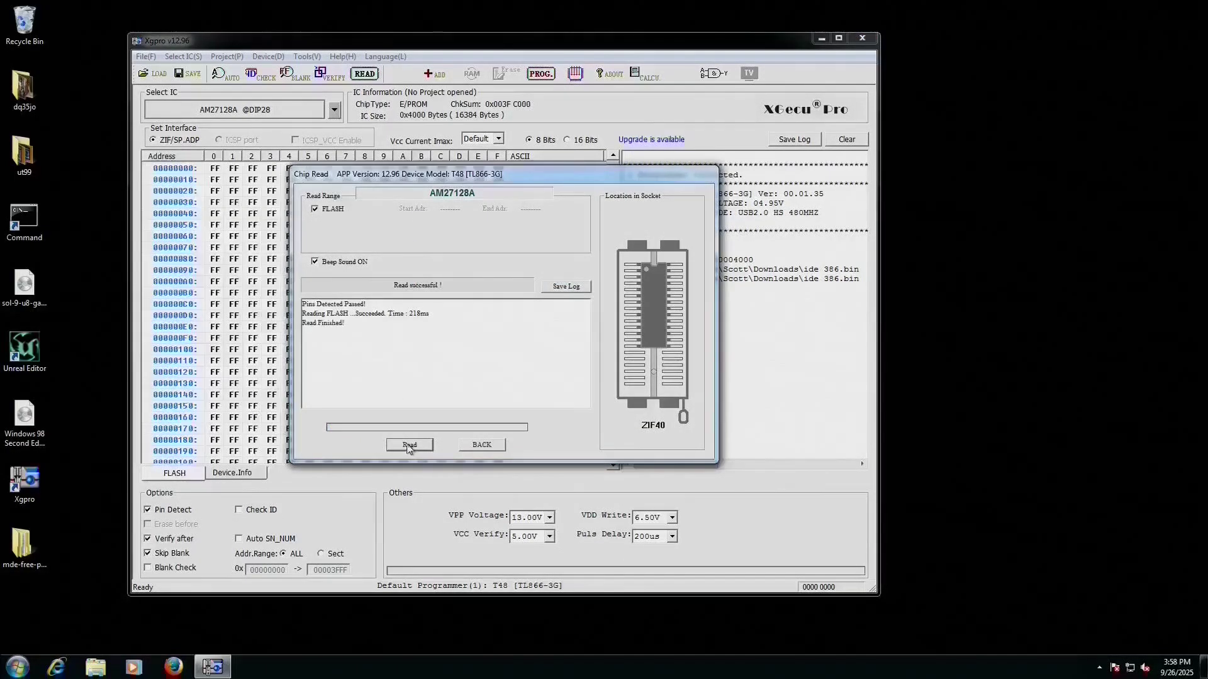
{"action": "left_click", "coordinate": [481, 445]}
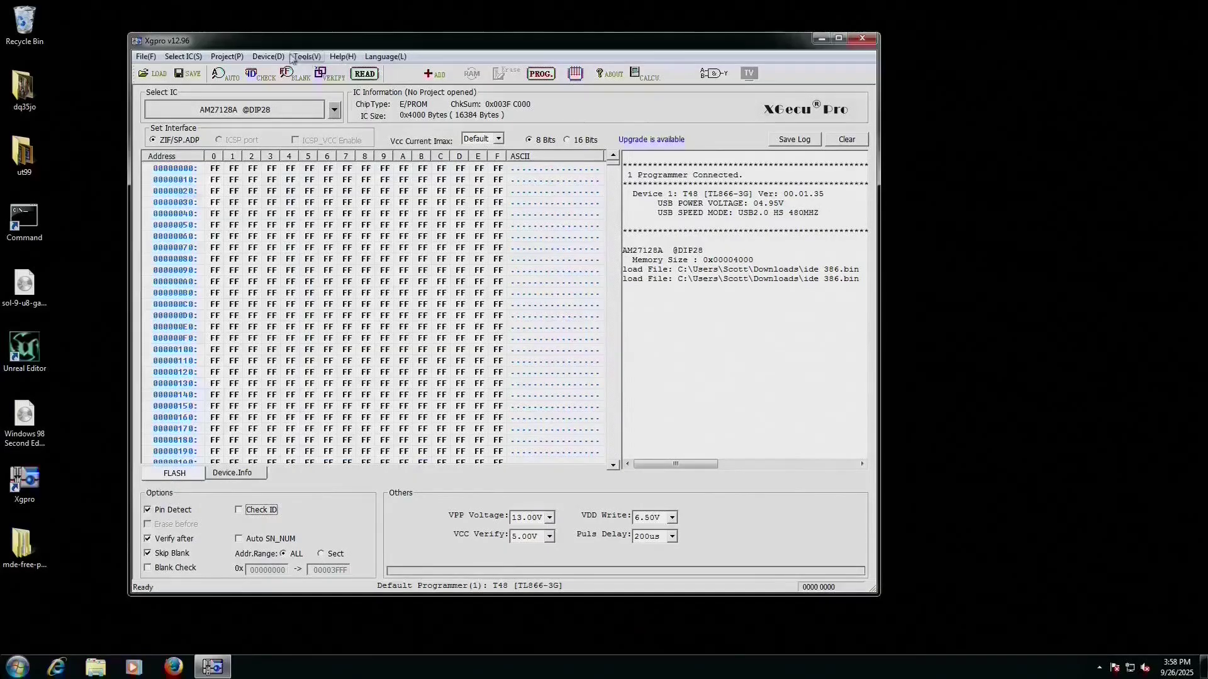
- Blank-check the erased chip, confirming it reports Device is Blank
{"action": "left_click", "coordinate": [268, 56]}
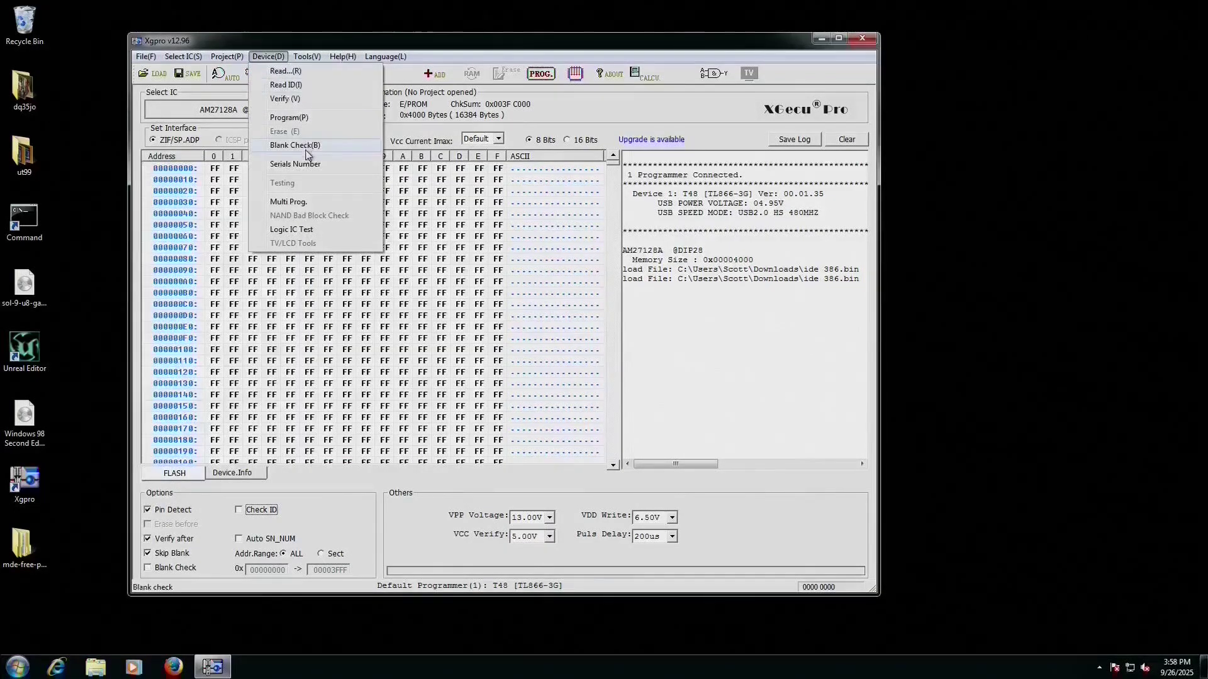
{"action": "left_click", "coordinate": [305, 146]}
{"action": "left_click", "coordinate": [420, 445]}
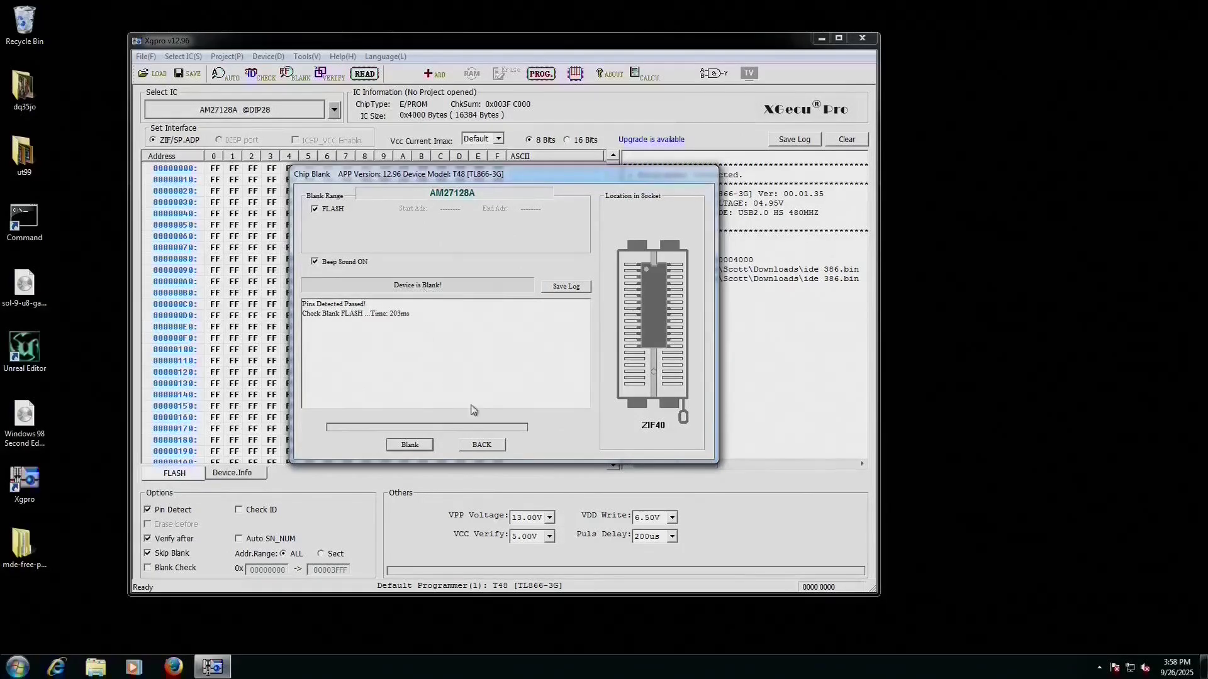
{"action": "left_click", "coordinate": [482, 444]}
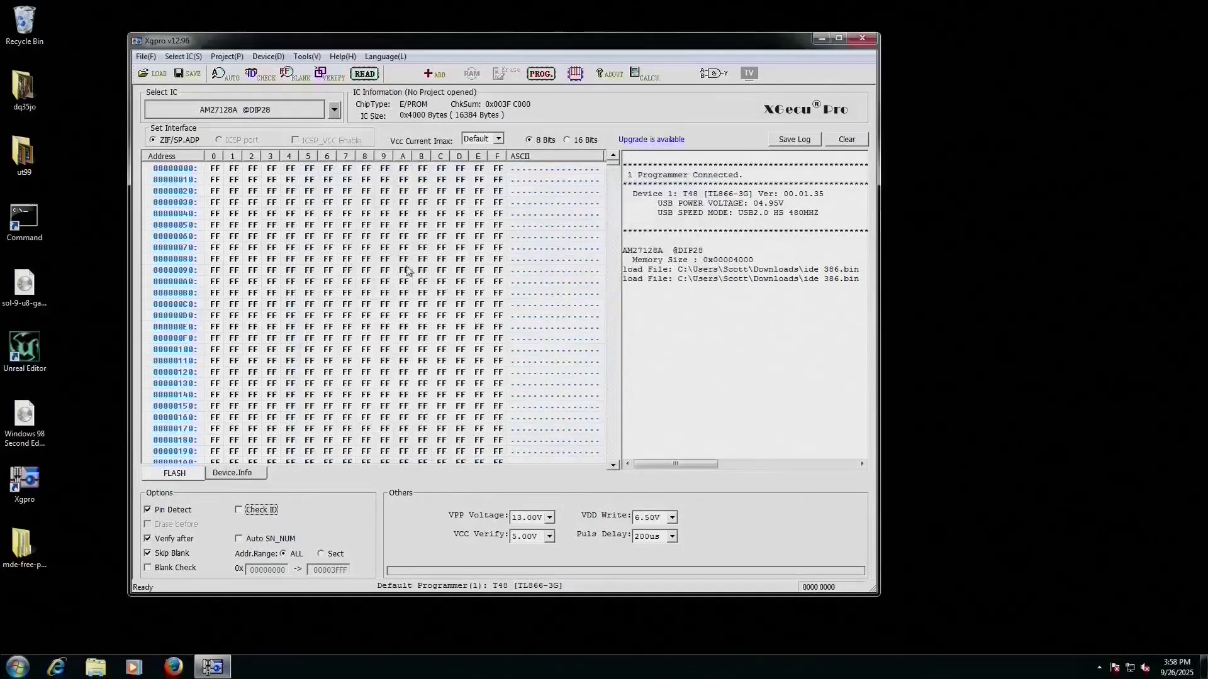
{"action": "left_click", "coordinate": [146, 56]}
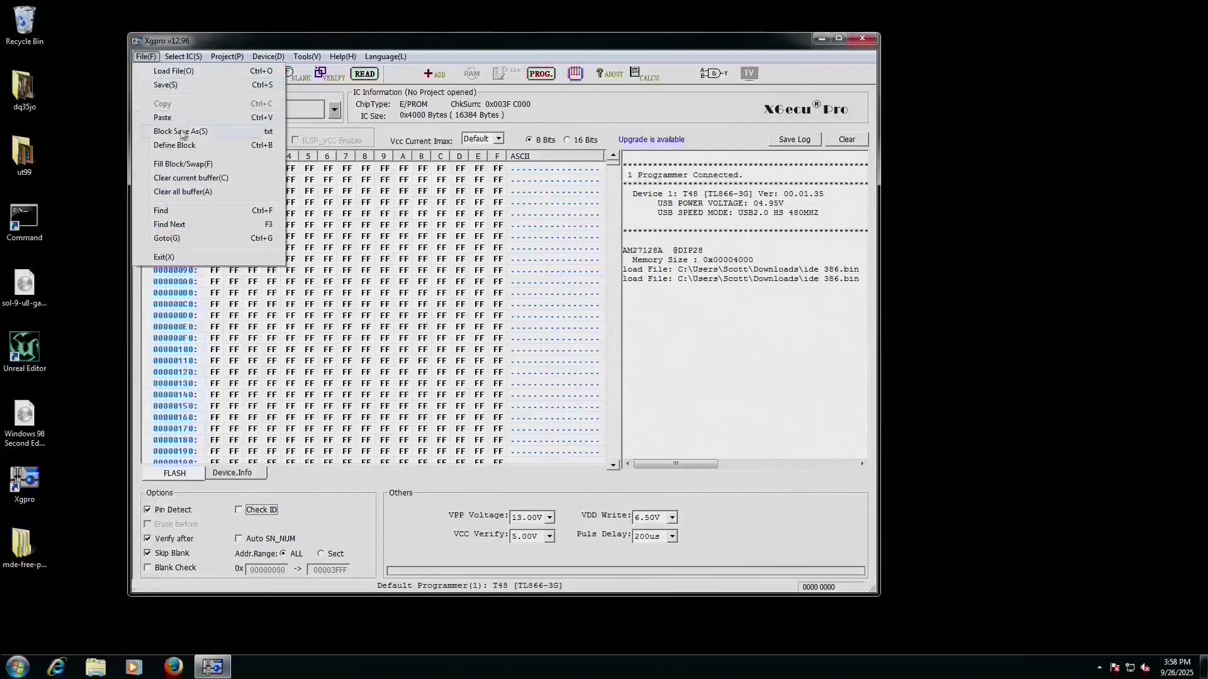
- Load ide_386.bin as a binary file, with the buffer cleared to 0x00 first
{"action": "left_click", "coordinate": [183, 73]}
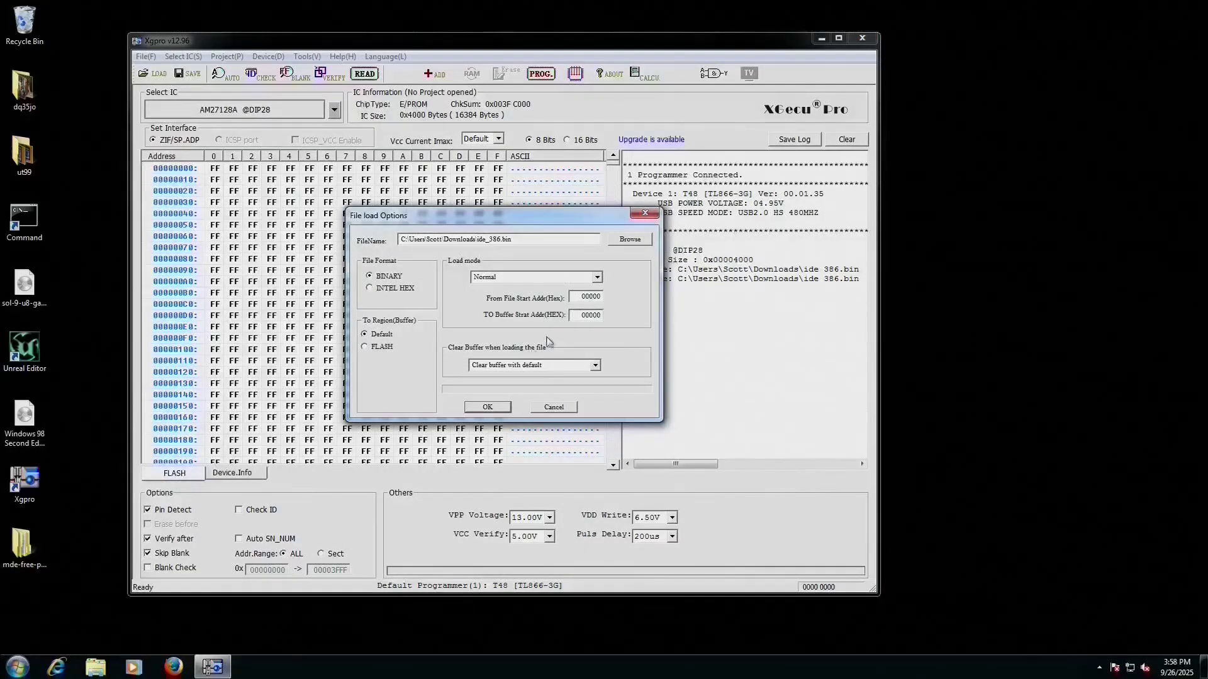
{"action": "left_click", "coordinate": [560, 364]}
{"action": "left_click", "coordinate": [600, 368]}
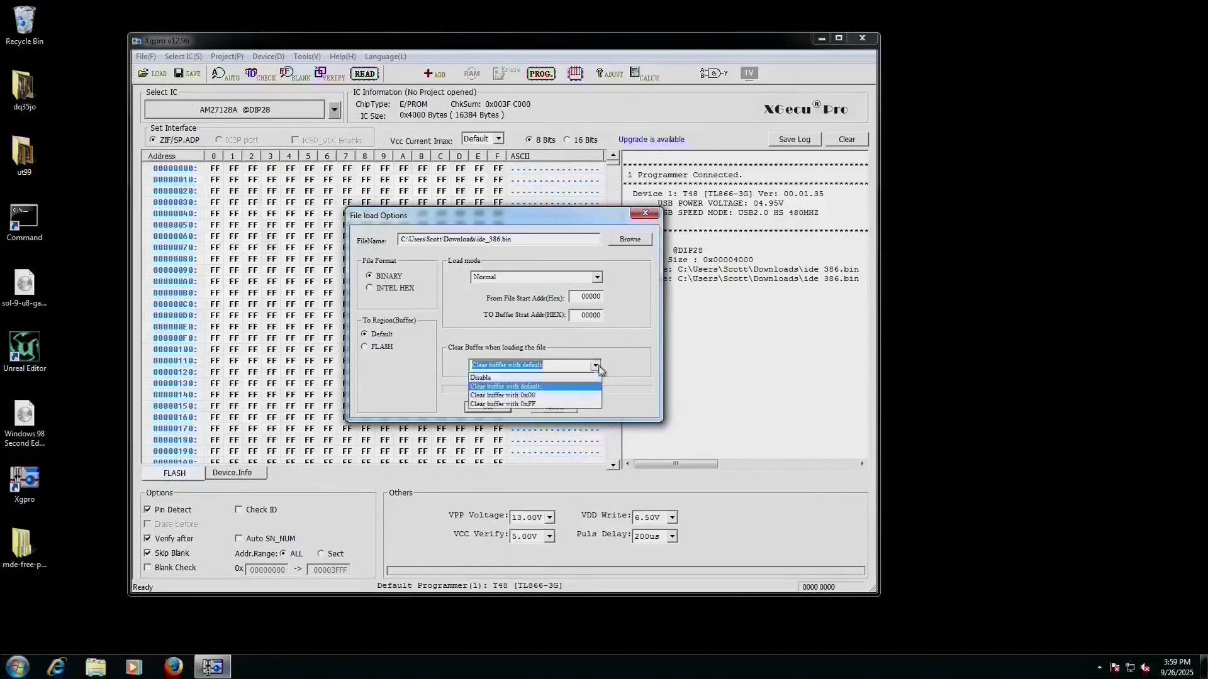
{"action": "left_click", "coordinate": [549, 396]}
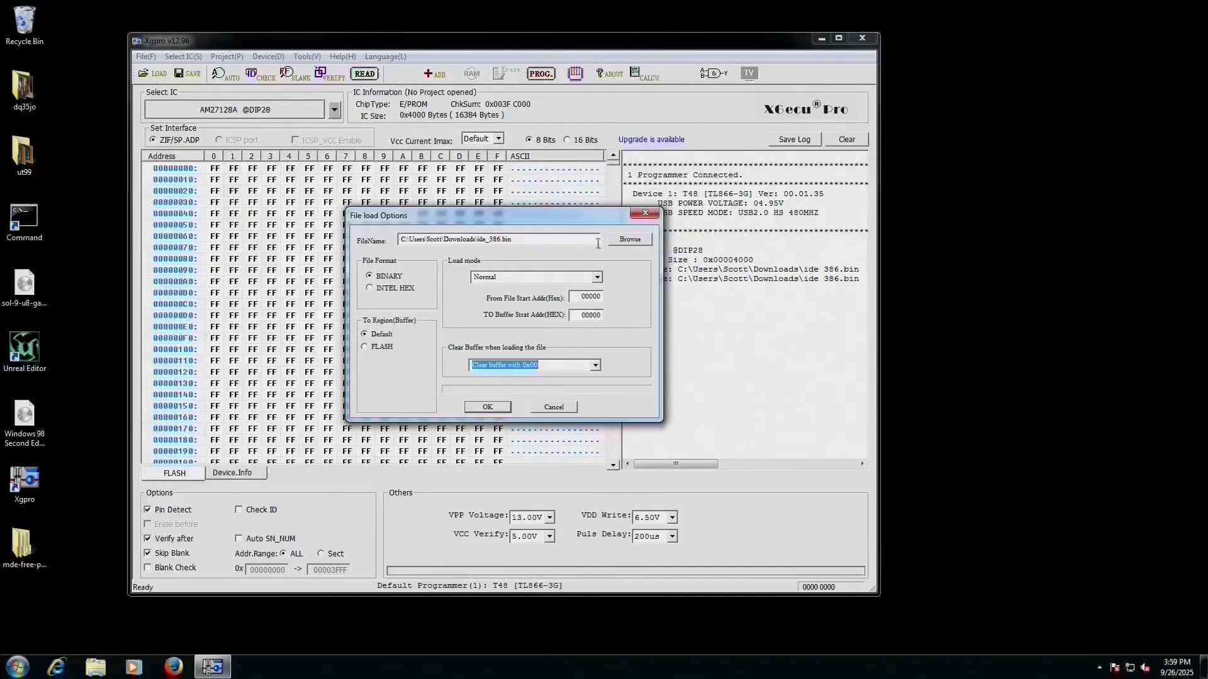
{"action": "left_click", "coordinate": [630, 239]}
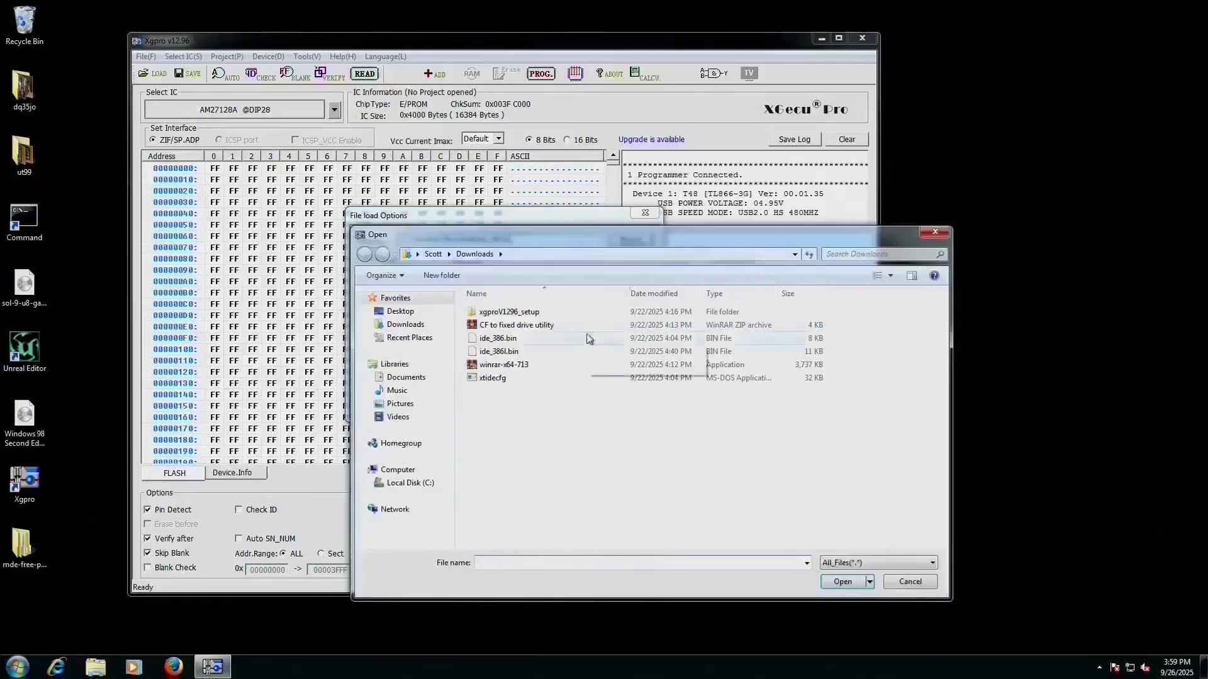
{"action": "left_click", "coordinate": [514, 340]}
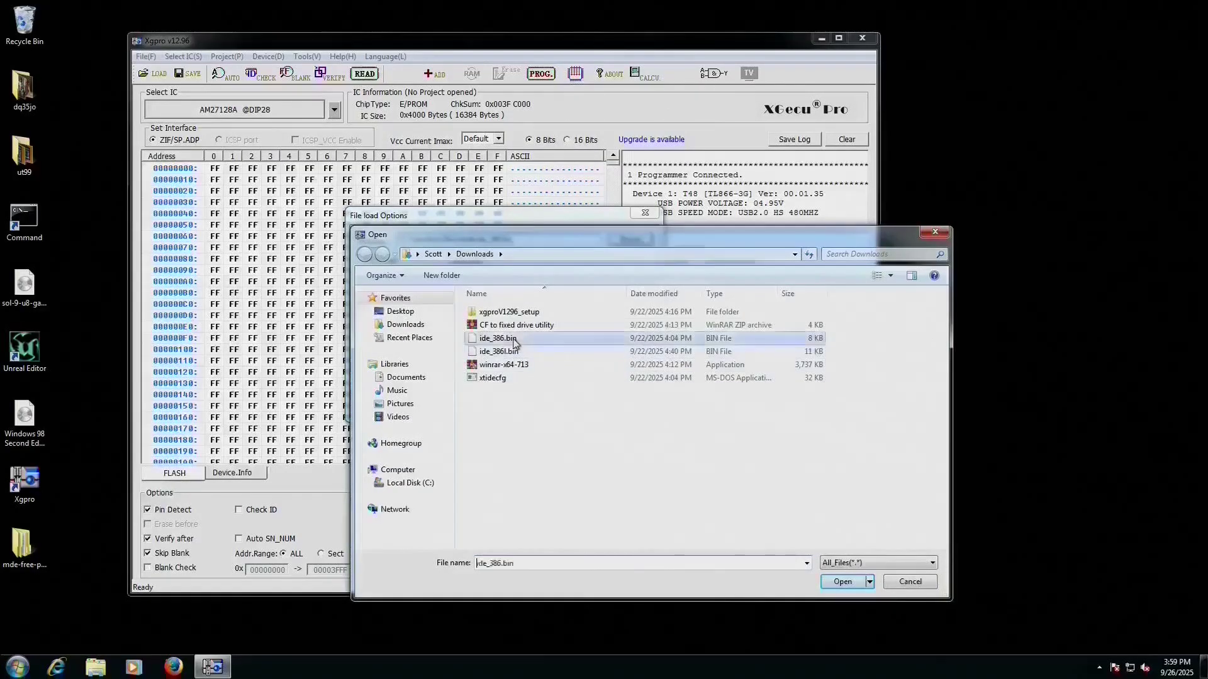
{"action": "left_click", "coordinate": [843, 582]}
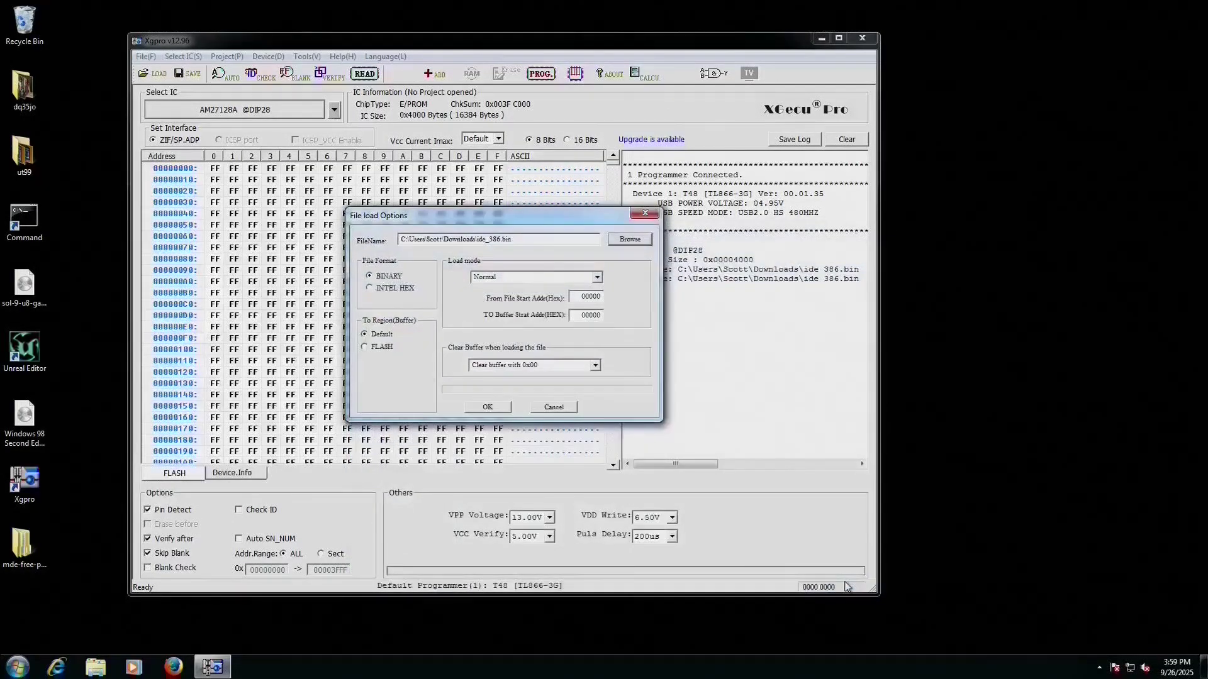
{"action": "left_click", "coordinate": [487, 408]}
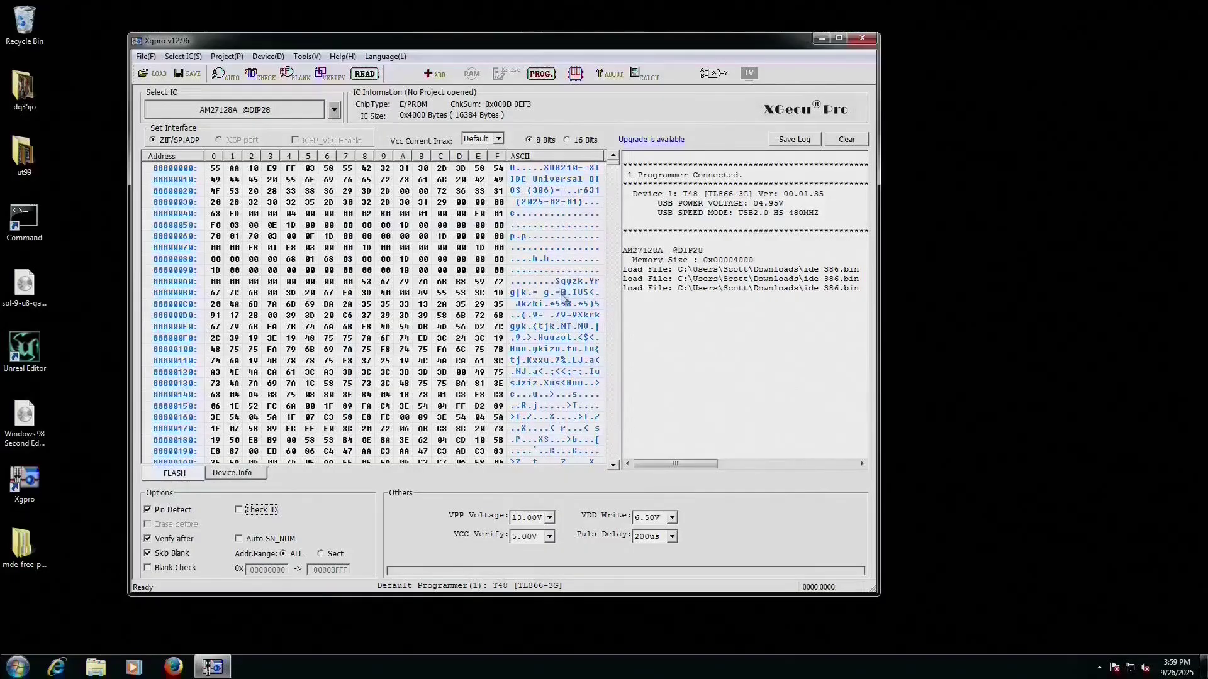
- Program the AM27128A with the loaded XTIDE BIOS image, with programming and verification succeeding
{"action": "left_click", "coordinate": [541, 73]}
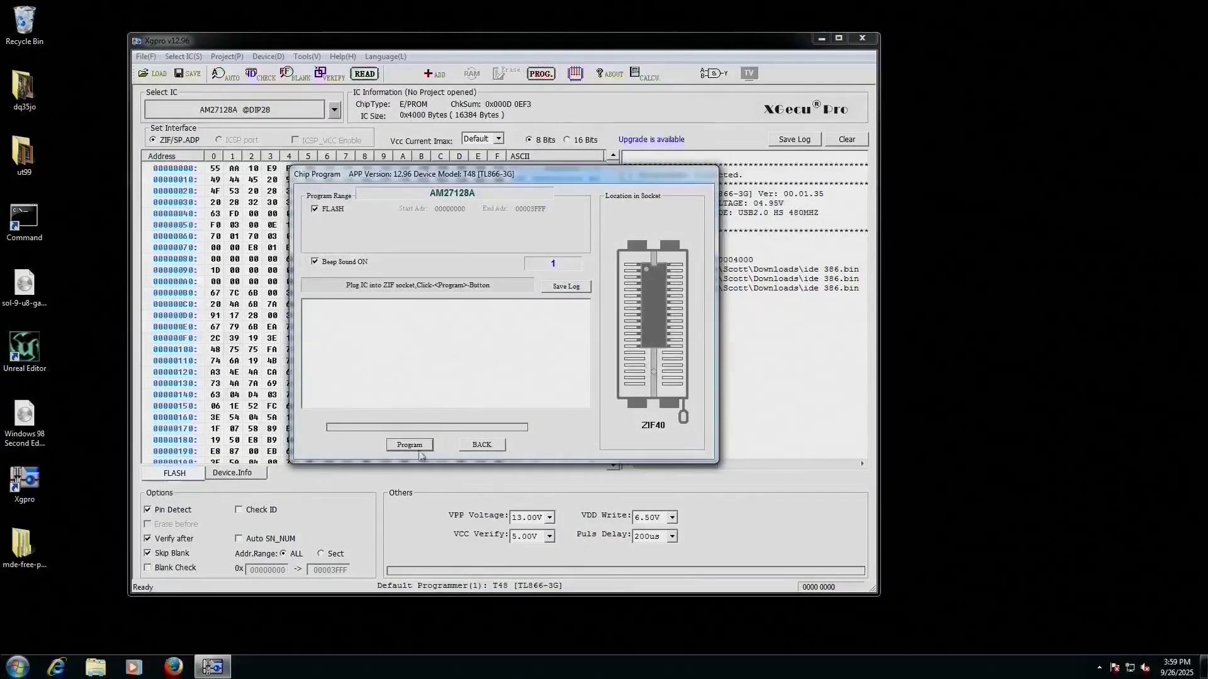
{"action": "left_click", "coordinate": [410, 445]}
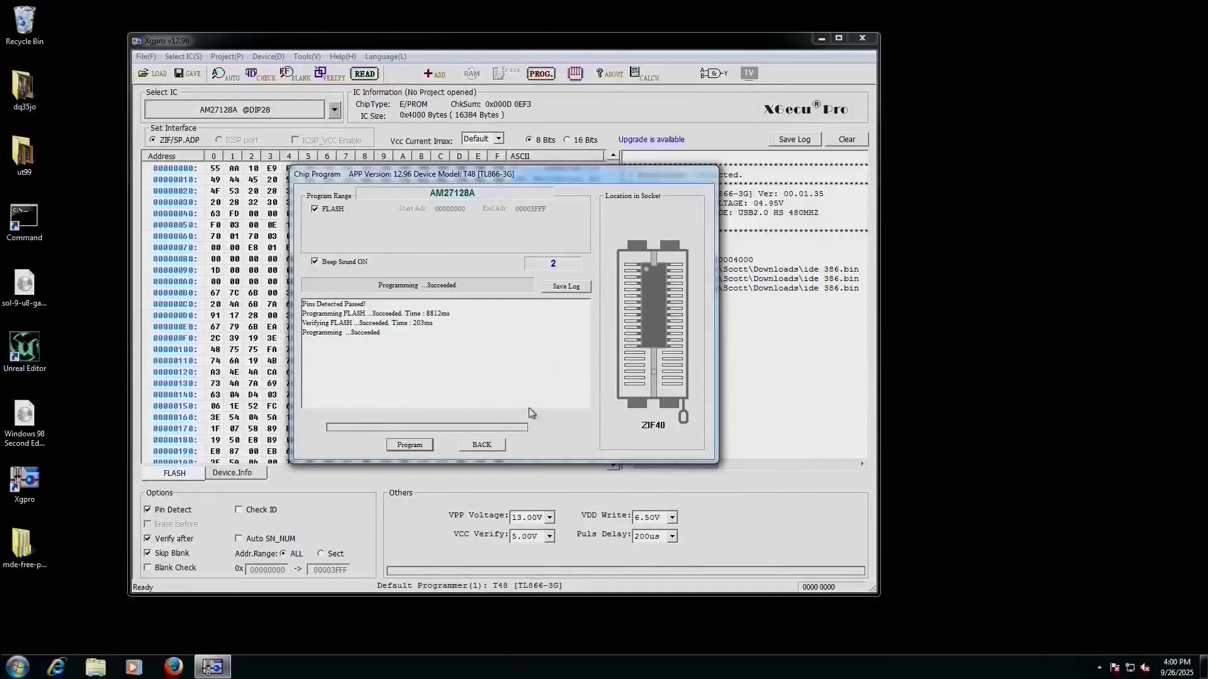
{"action": "left_click", "coordinate": [483, 445]}
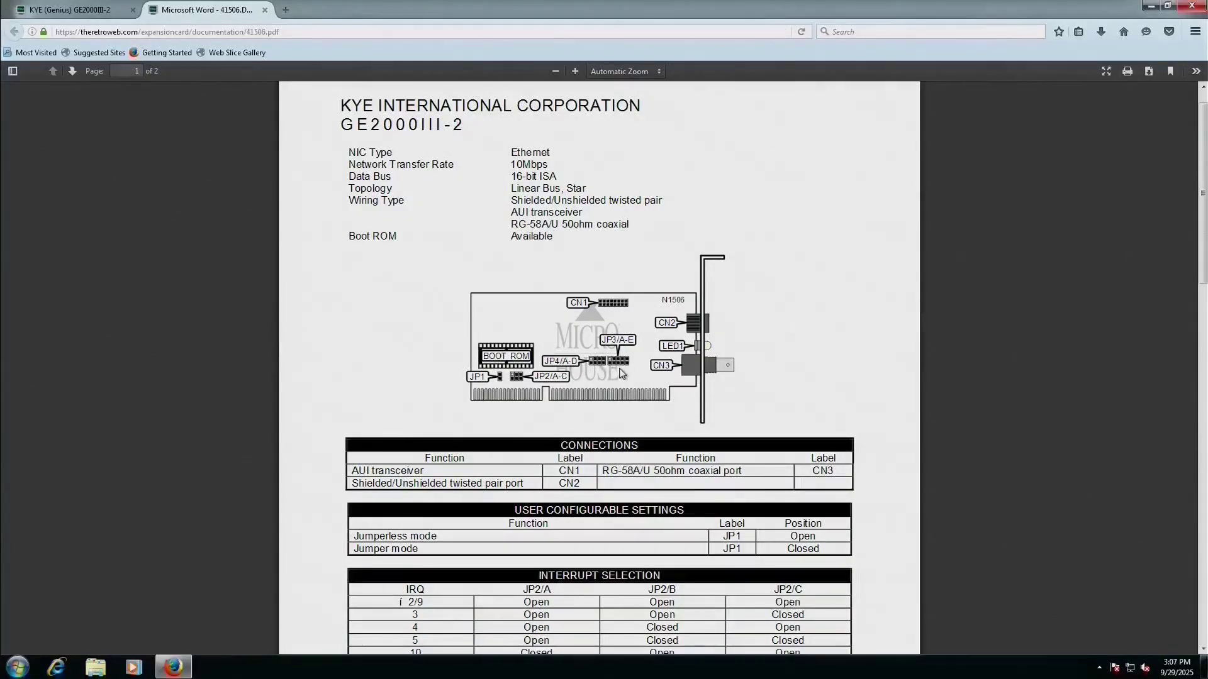
- Scroll through the GE2000III-2 manual's Interrupt Selection, Boot ROM and Base I/O Address tables
{"action": "scroll", "coordinate": [621, 373], "scroll_direction": "down", "scroll_amount": 5}
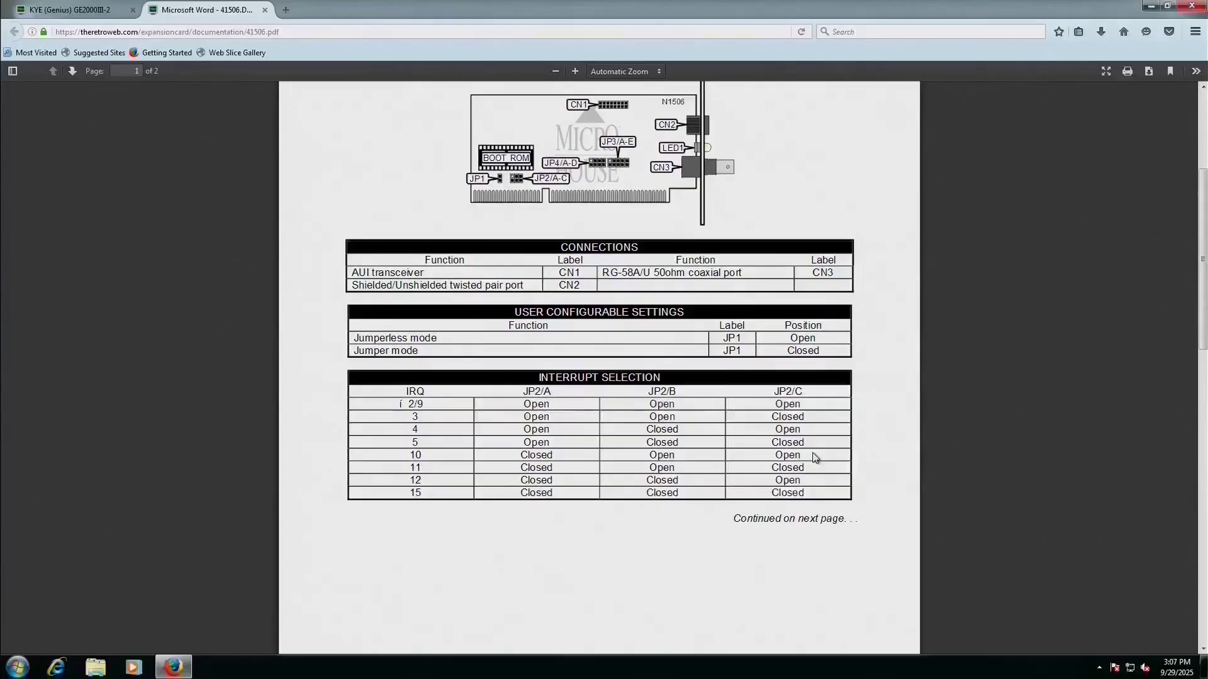
{"action": "scroll", "coordinate": [912, 461], "scroll_direction": "down", "scroll_amount": 6}
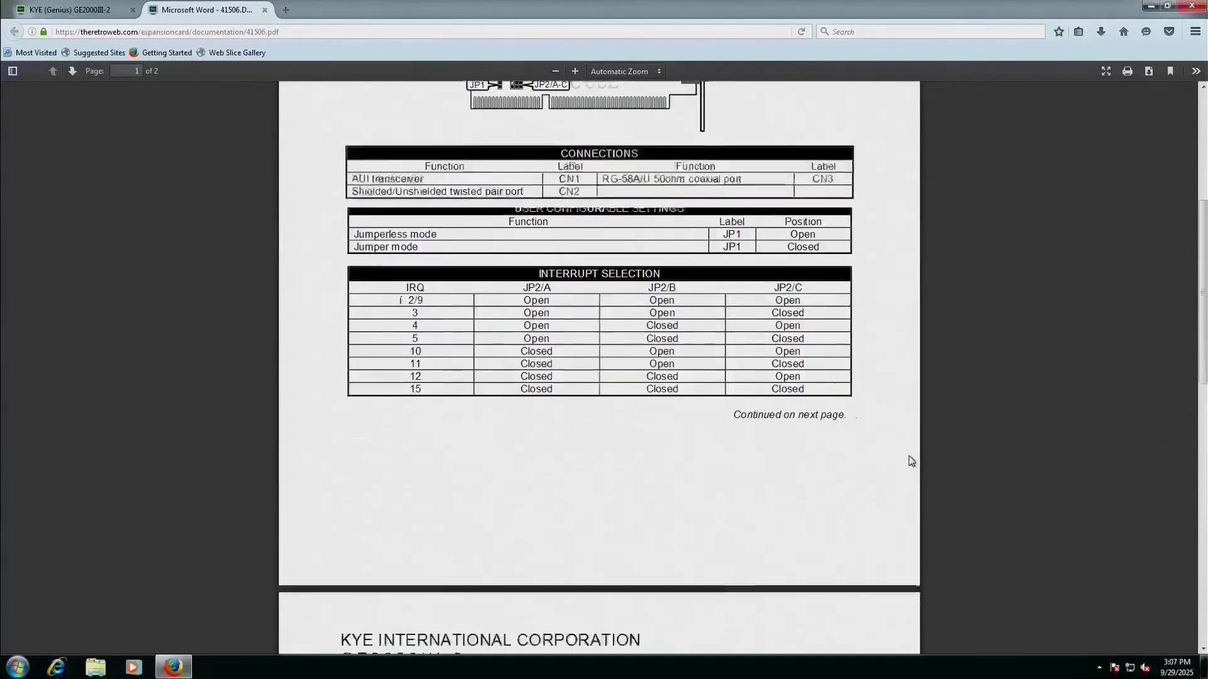
{"action": "scroll", "coordinate": [911, 461], "scroll_direction": "down", "scroll_amount": 8}
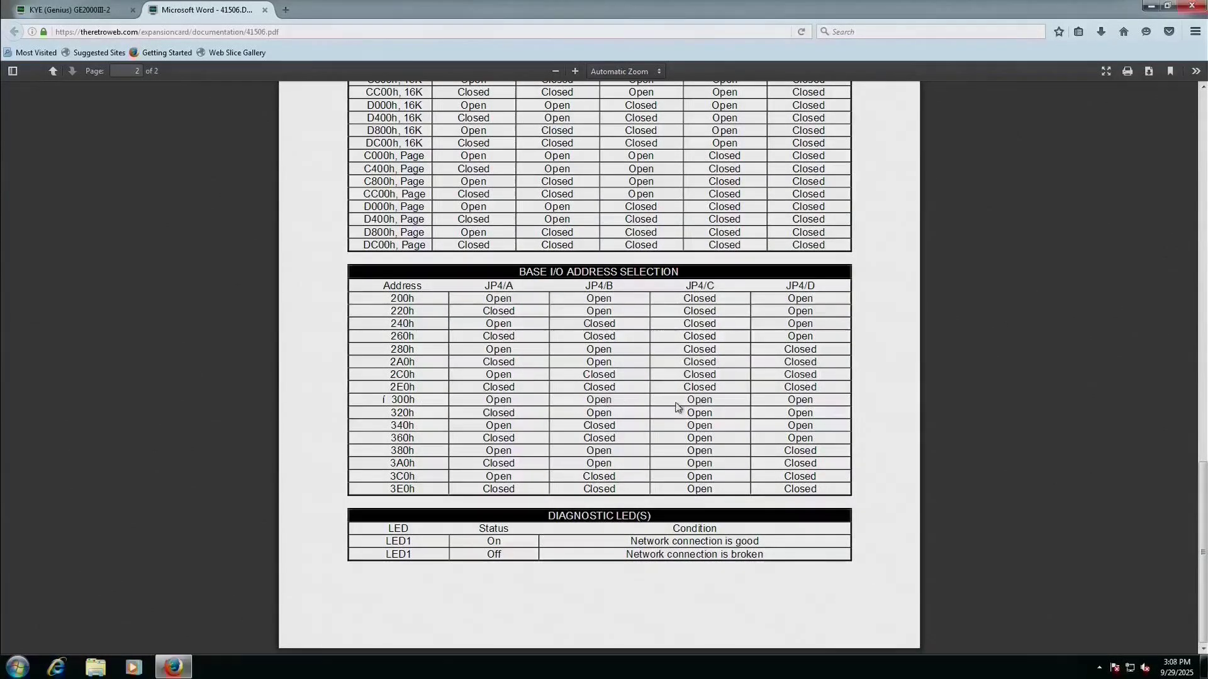
{"action": "scroll", "coordinate": [880, 426], "scroll_direction": "up", "scroll_amount": 3}
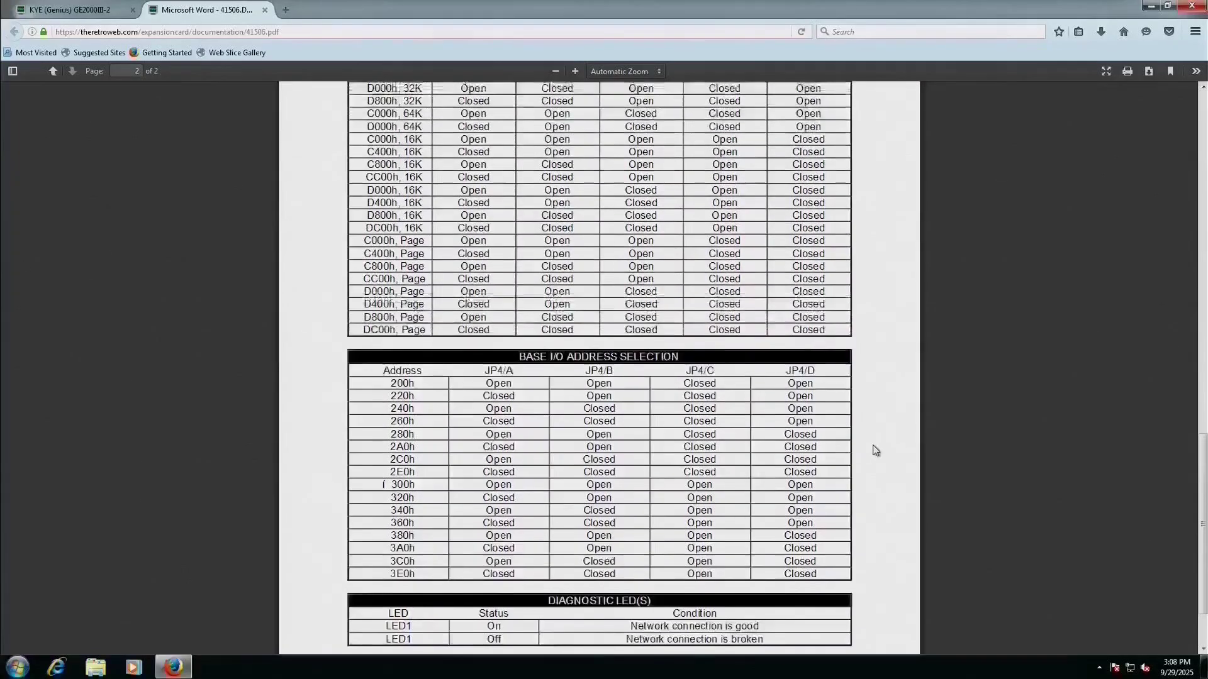
{"action": "scroll", "coordinate": [871, 444], "scroll_direction": "up", "scroll_amount": 2}
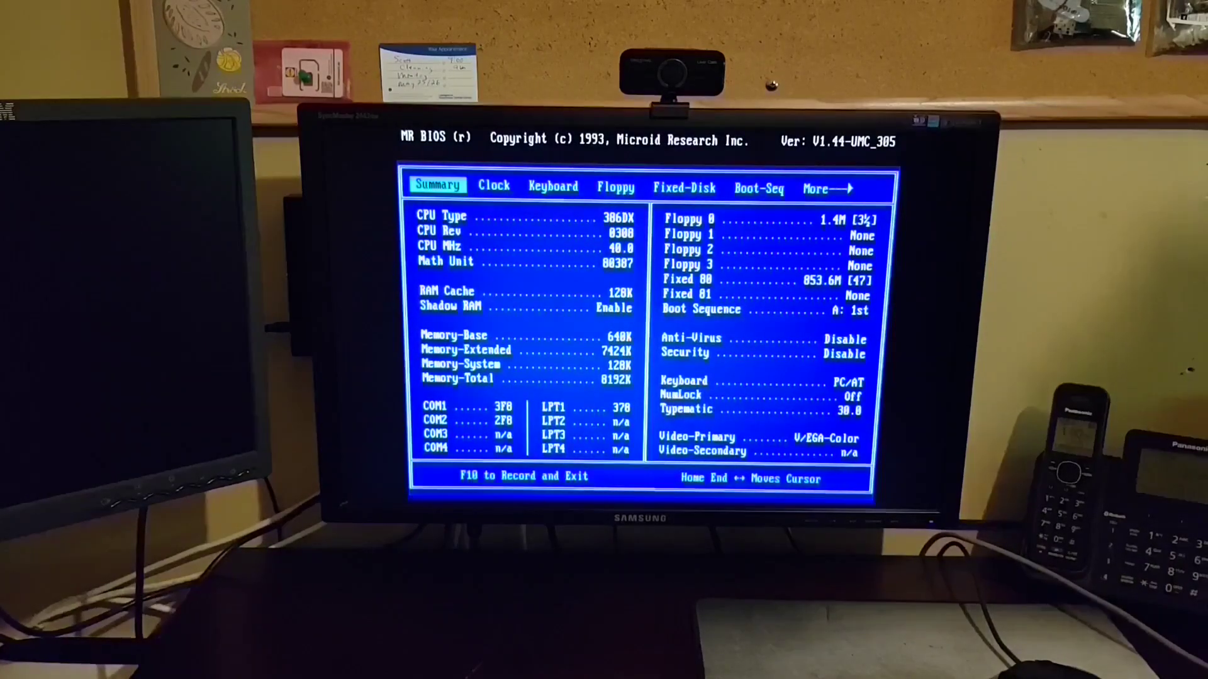
- Set the Fixed-Disk C: size to None in MR BIOS and save with F10
{"action": "key", "text": "Right"}
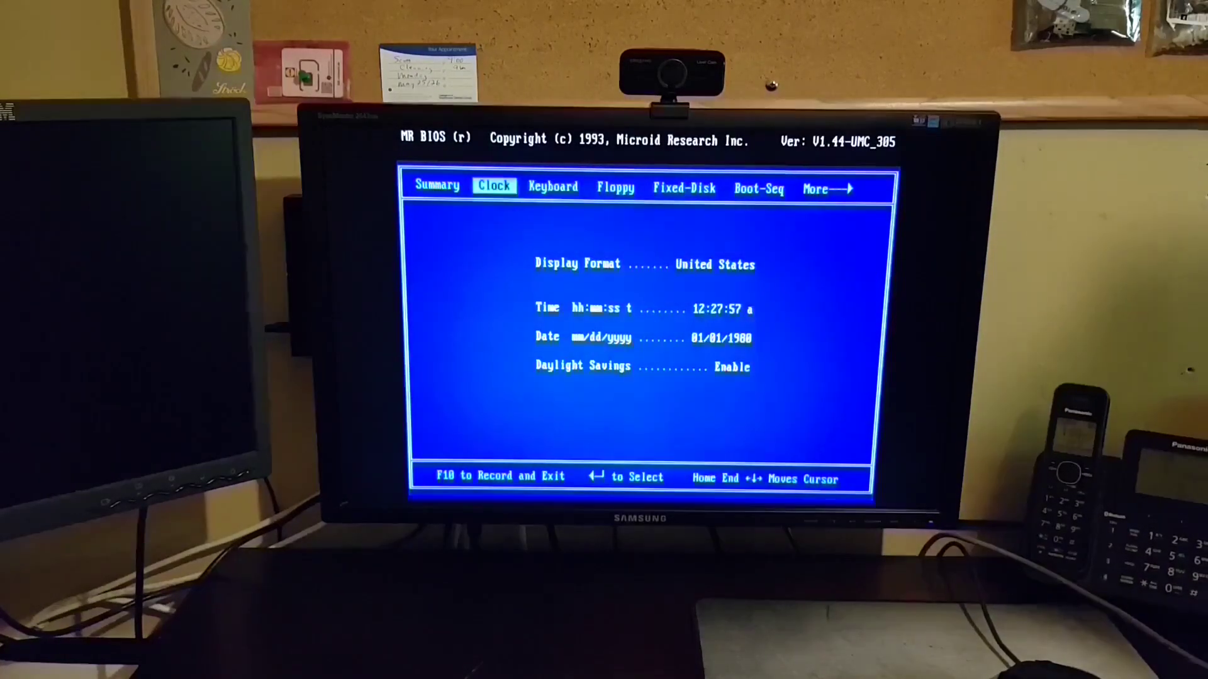
{"action": "key", "text": "Right"}
{"action": "key", "text": "Right"}
{"action": "key", "text": "Right"}
{"action": "key", "text": "Return"}
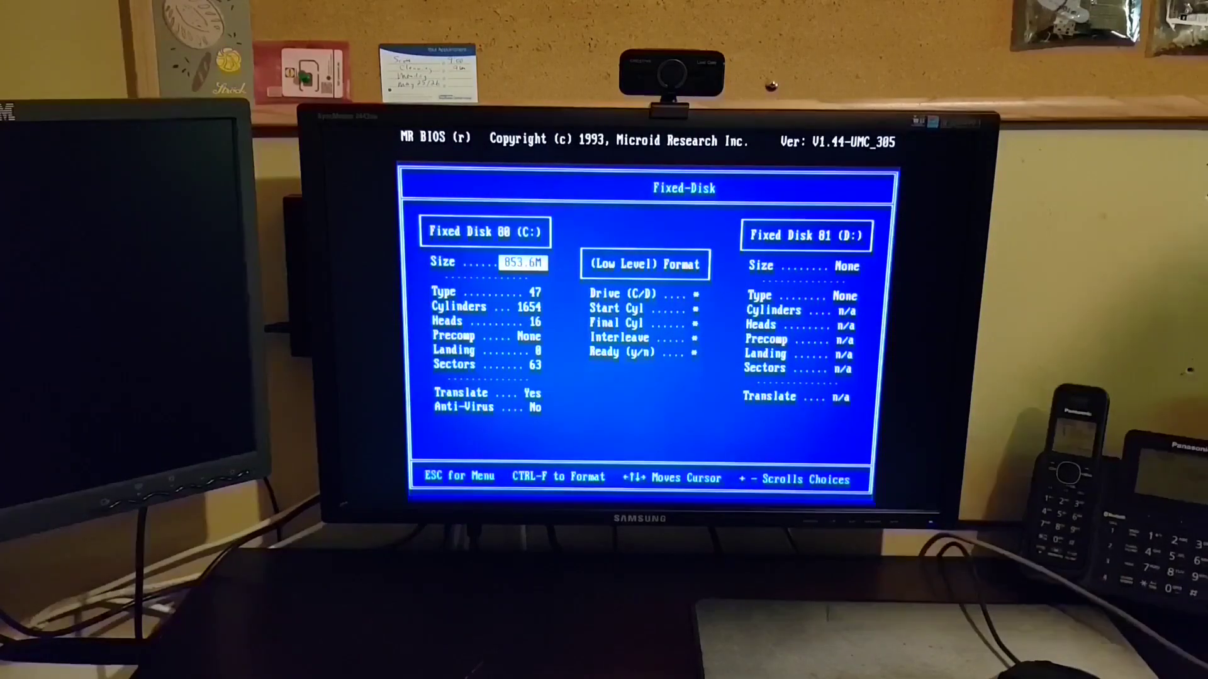
{"action": "key", "text": "plus"}
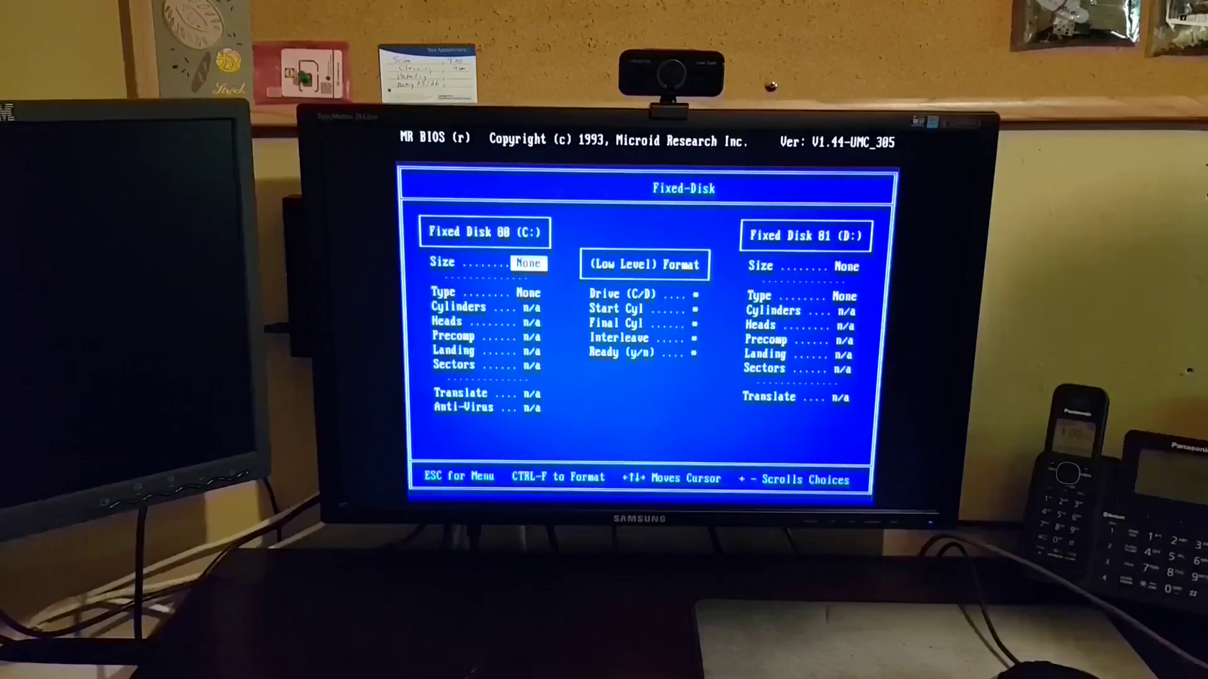
{"action": "key", "text": "Escape"}
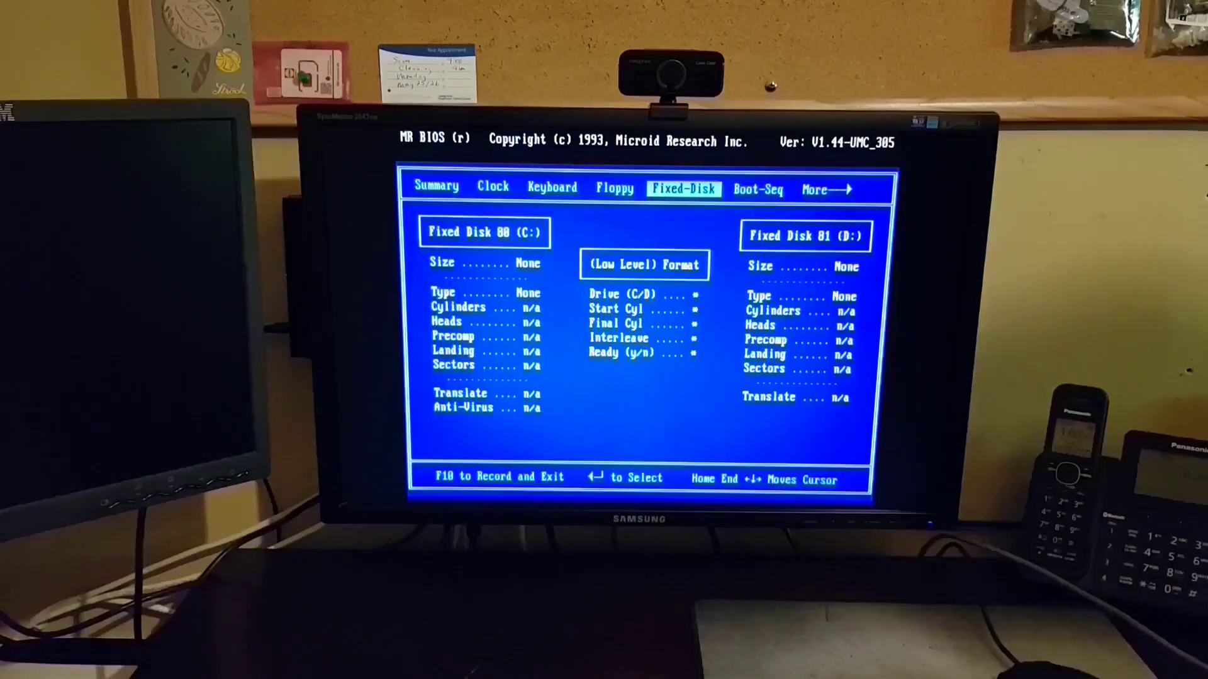
{"action": "key", "text": "F10"}
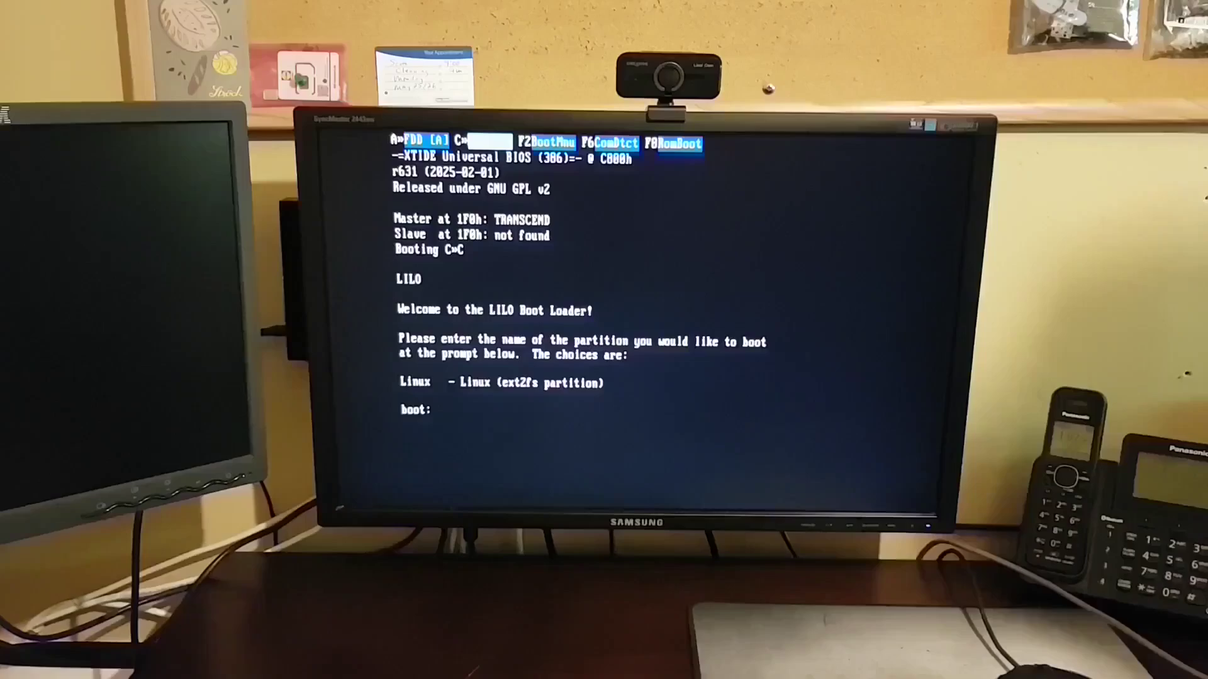
{"action": "key", "text": "Return"}
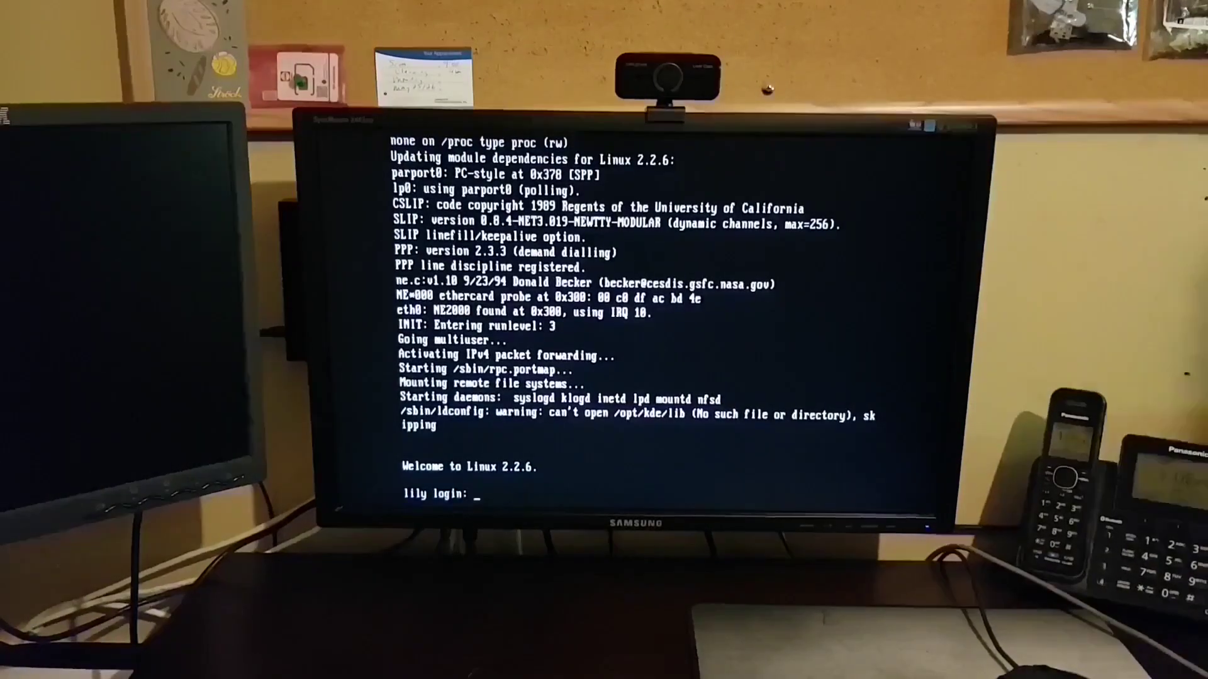
{"action": "type", "text": "root"}
{"action": "key", "text": "Return"}
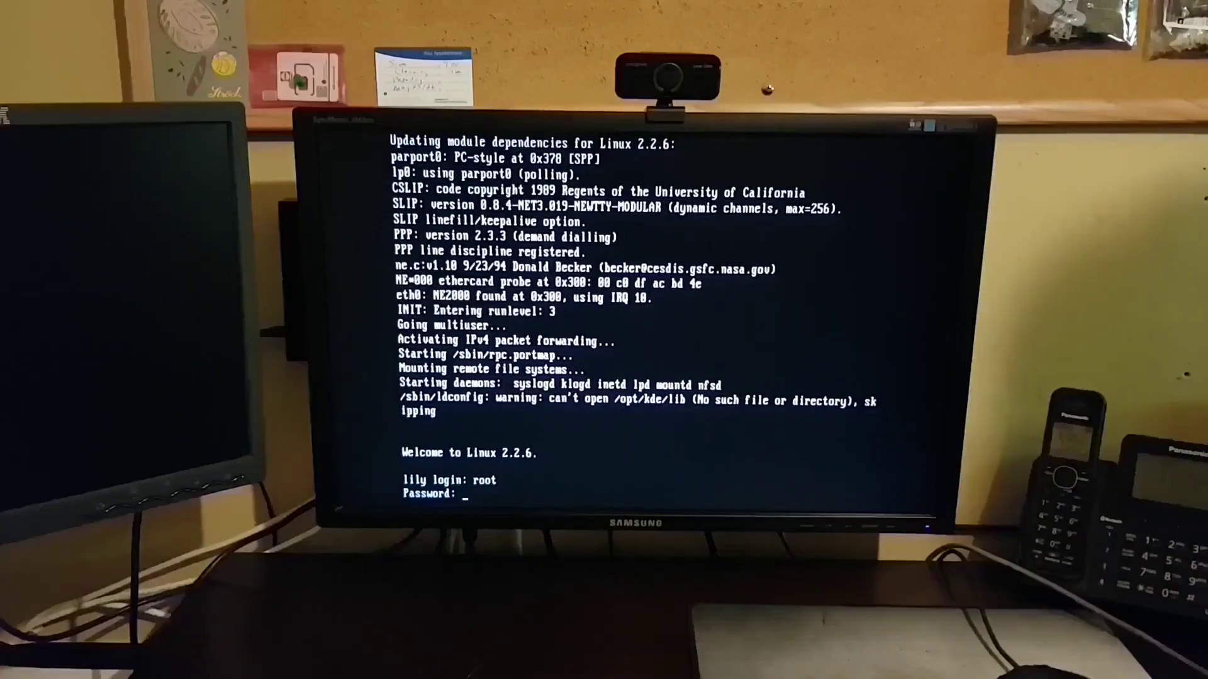
{"action": "key", "text": "Return"}
{"action": "type", "text": "ping www.google.com"}
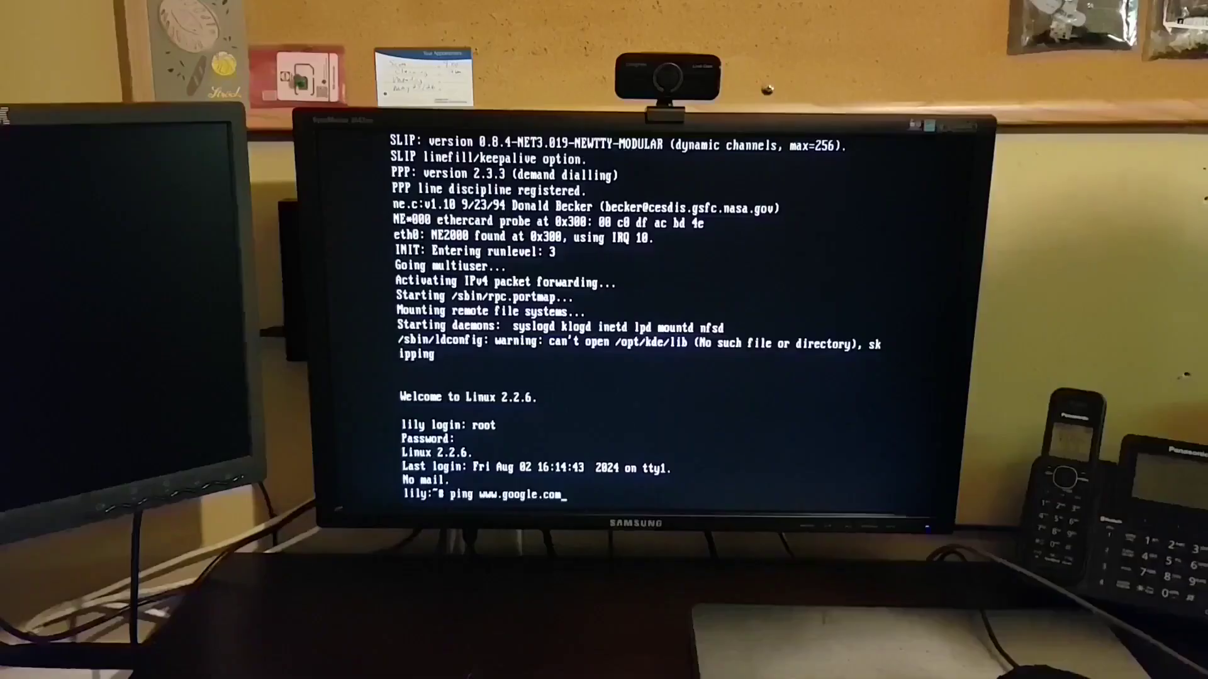